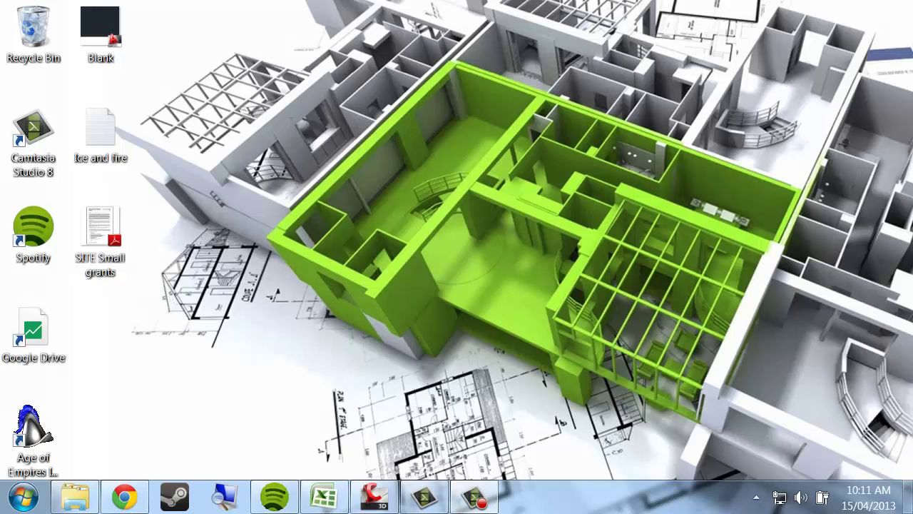
# Switch to AutoCAD and close the ribbon to enlarge the drawing area
pyautogui.click(374, 498)
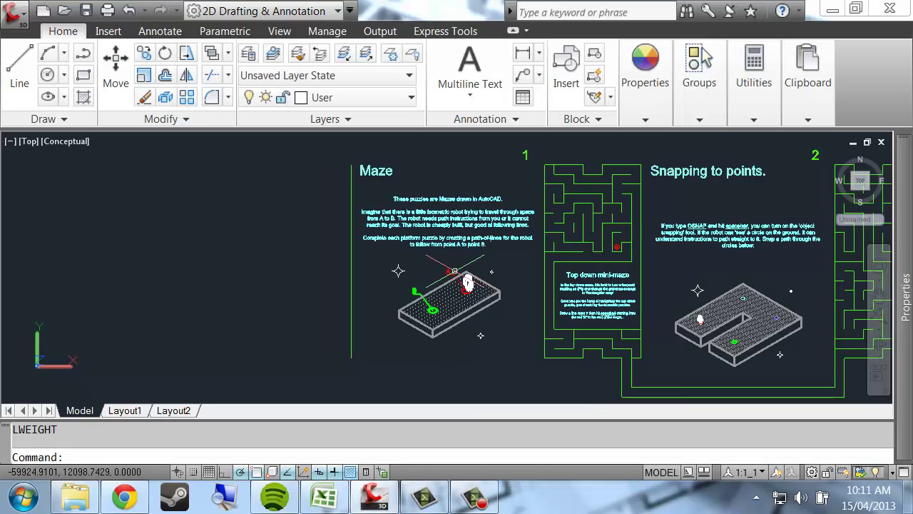
pyautogui.write('ribbon')
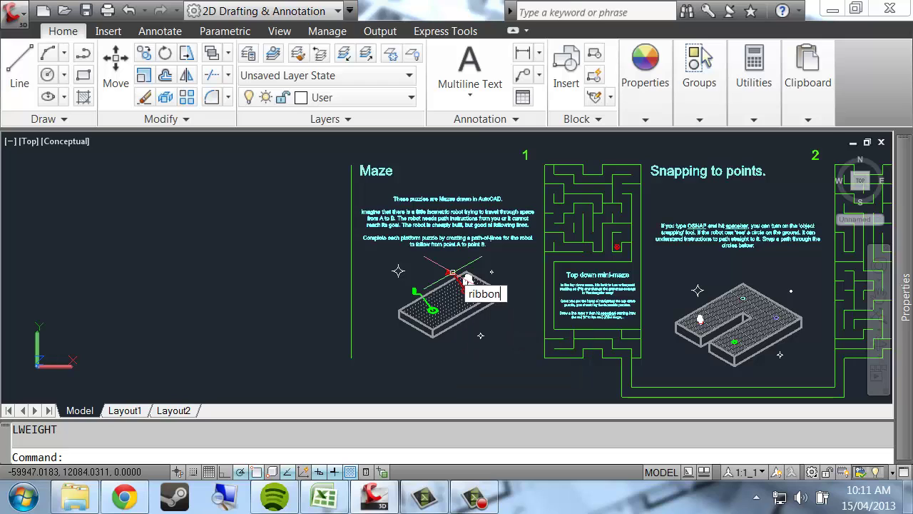
pyautogui.write('close')
pyautogui.press('Return')
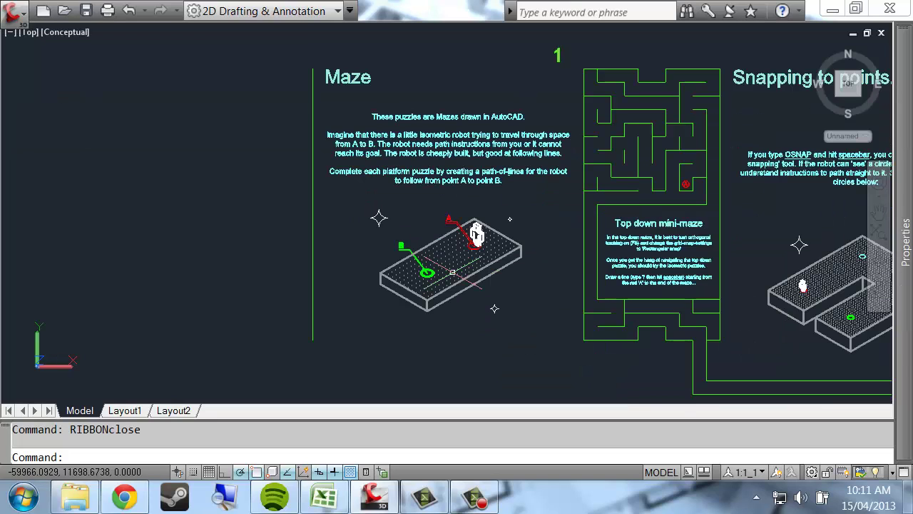
# Examine the Maze introduction text and the first isometric platform with the robot and its points A and B
pyautogui.scroll(-2, 516, 232)
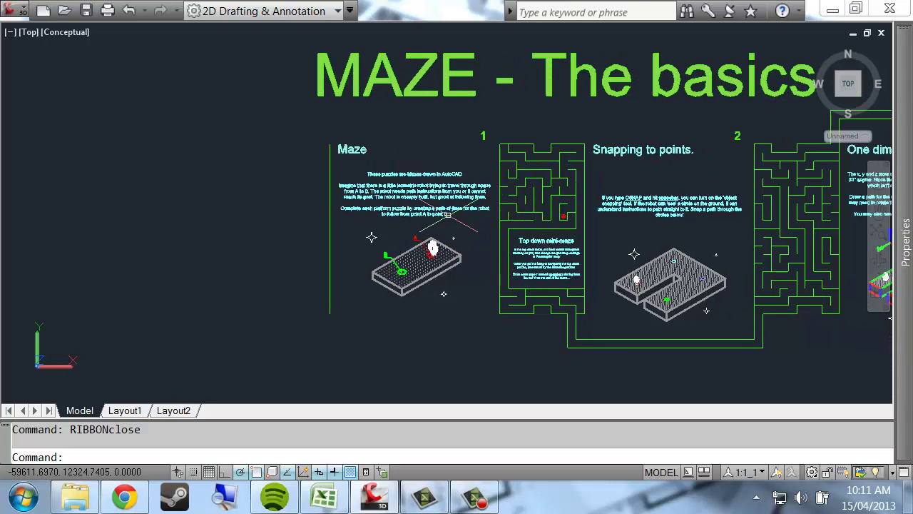
pyautogui.moveTo(434, 244)
pyautogui.scroll(5, 554, 207)
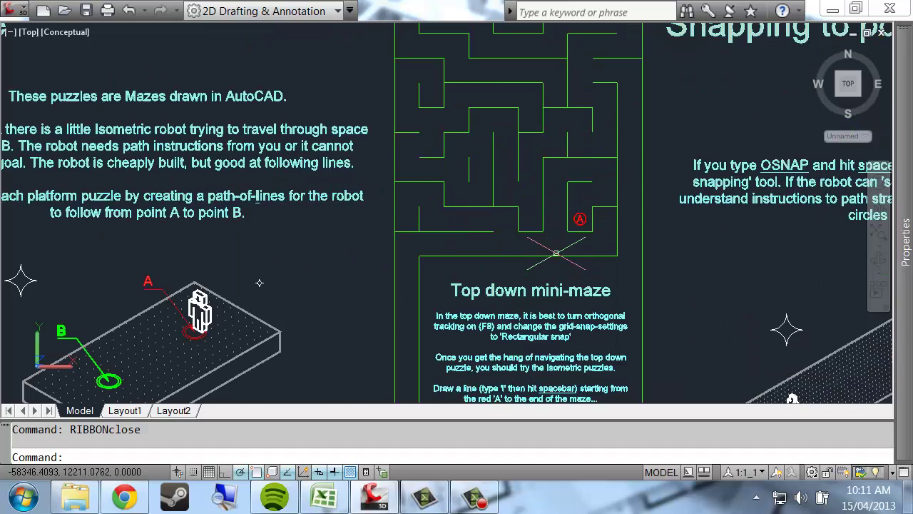
pyautogui.moveTo(259, 282)
pyautogui.mouseDown(button='middle')
pyautogui.moveTo(435, 270)
pyautogui.moveTo(414, 282)
pyautogui.mouseUp(button='middle')
pyautogui.scroll(-2, 286, 341)
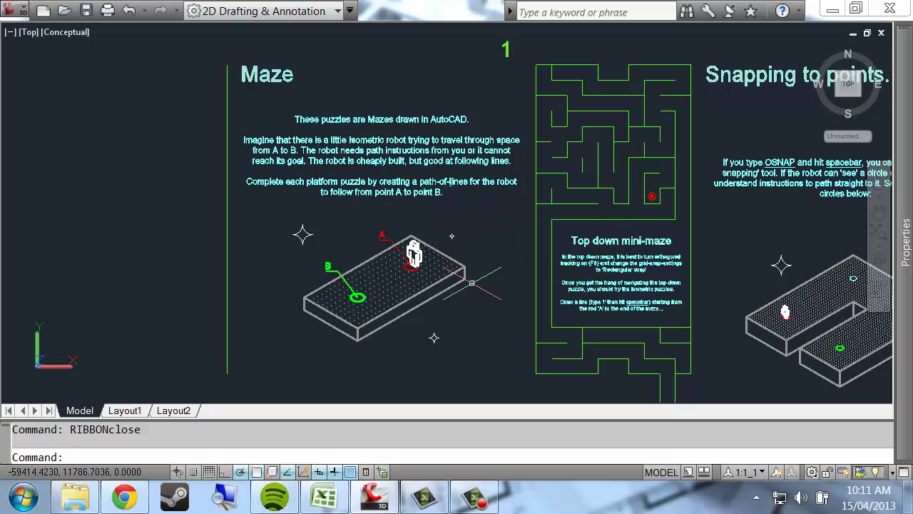
pyautogui.moveTo(464, 276); pyautogui.dragTo(513, 252, button='middle')
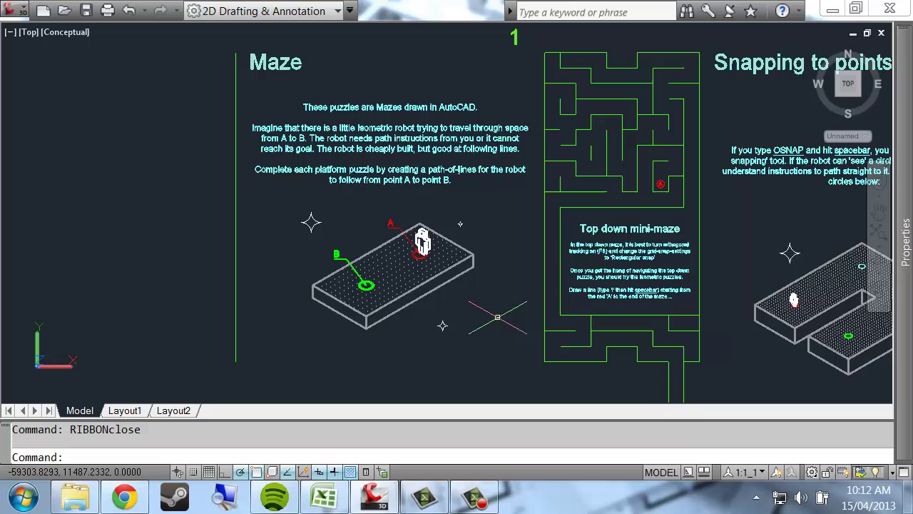
pyautogui.scroll(4, 364, 303)
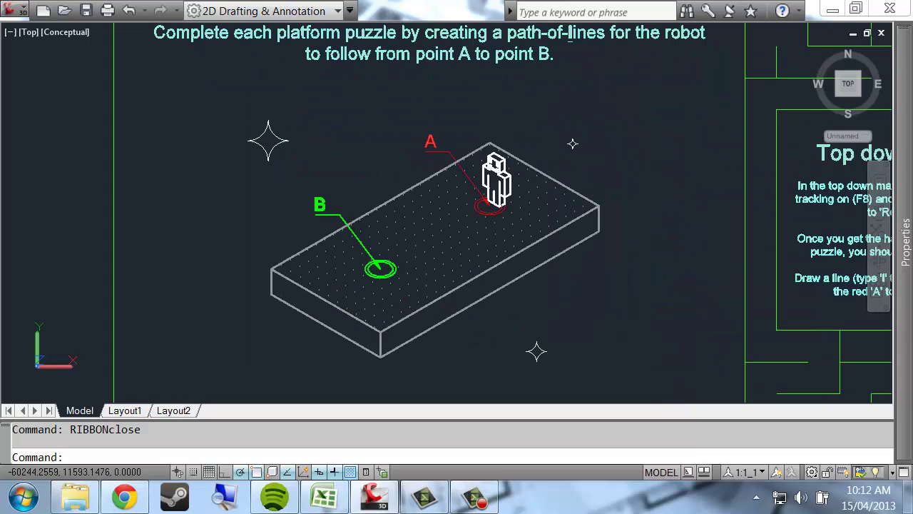
pyautogui.scroll(2, 328, 275)
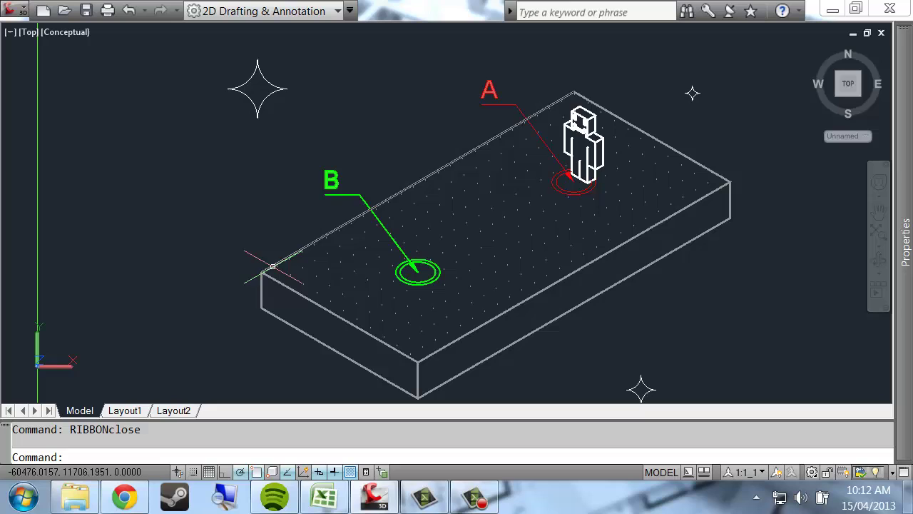
pyautogui.scroll(-2, 430, 333)
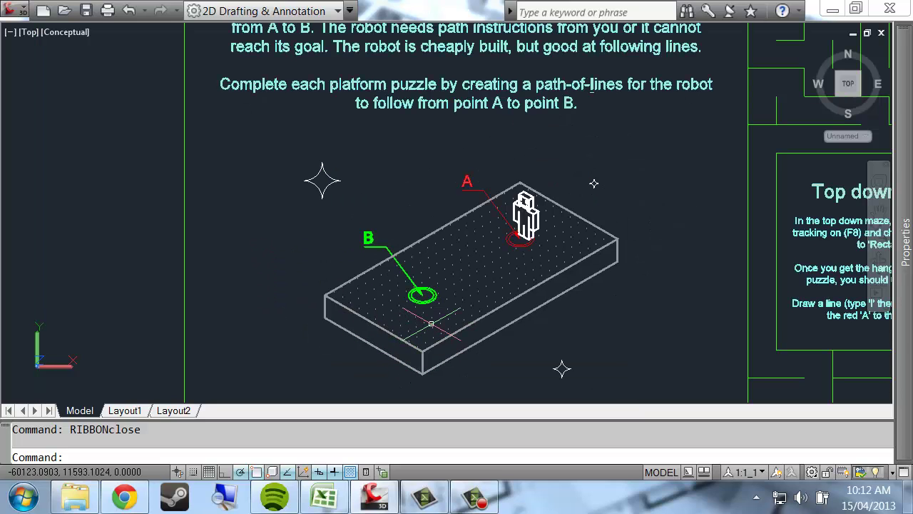
pyautogui.rightClick(439, 323)
pyautogui.press('Escape')
pyautogui.moveTo(475, 289); pyautogui.dragTo(441, 245, button='middle')
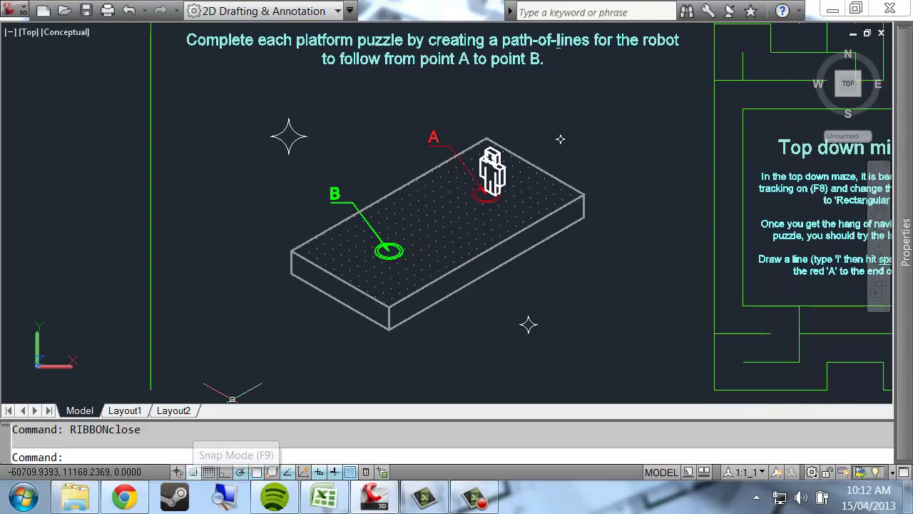
# Set the snap type to rectangular grid snap in the drafting settings
pyautogui.rightClick(193, 472)
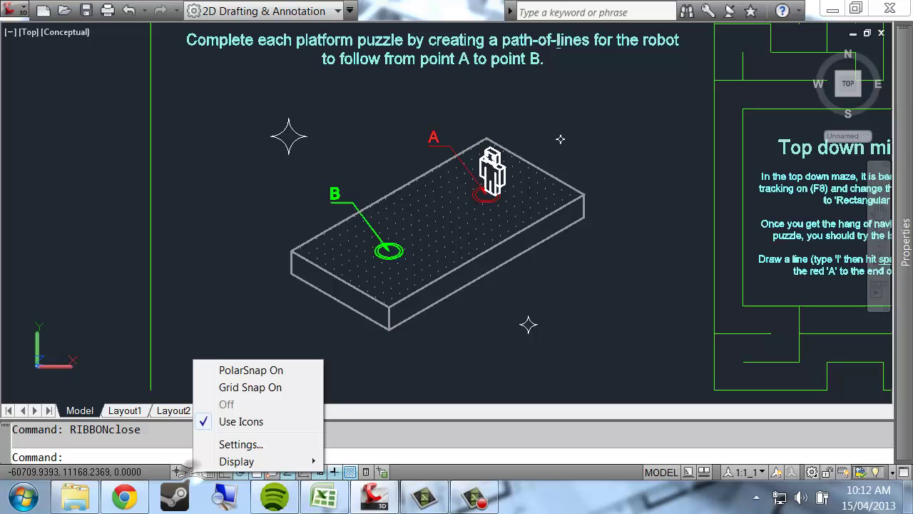
pyautogui.click(241, 444)
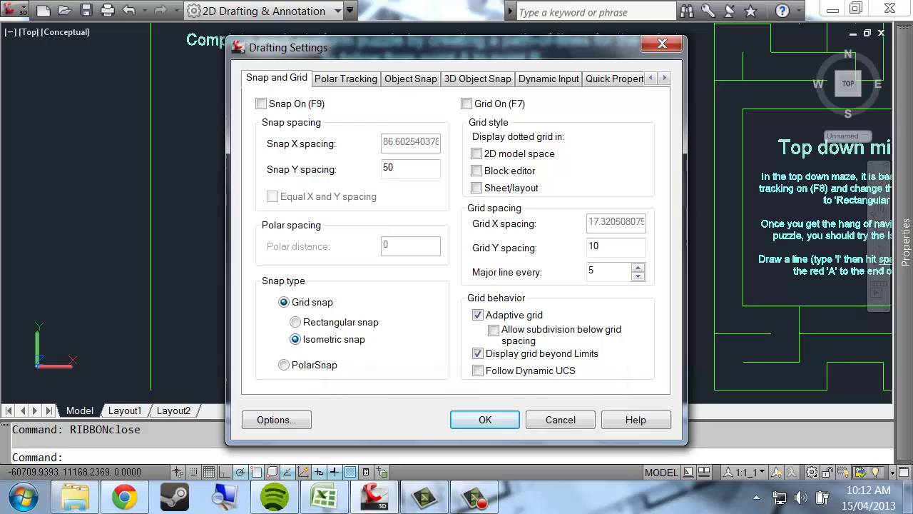
pyautogui.click(295, 322)
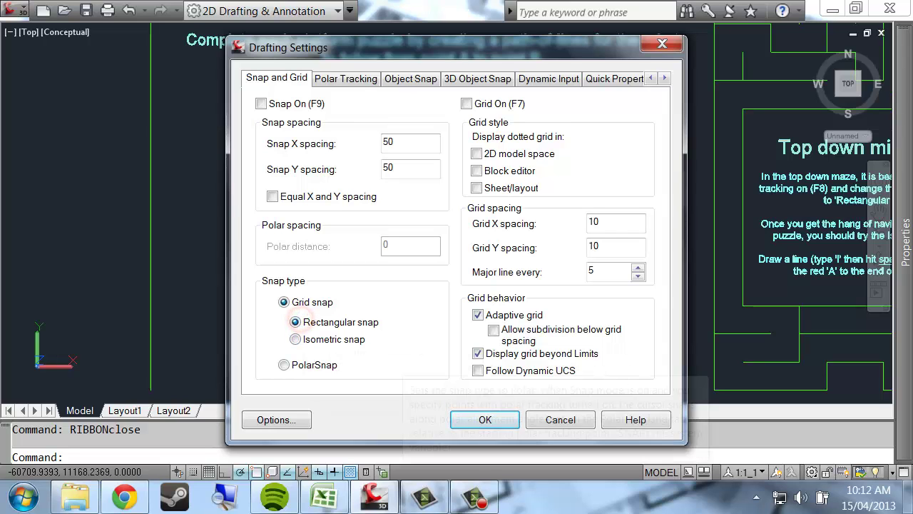
pyautogui.click(485, 419)
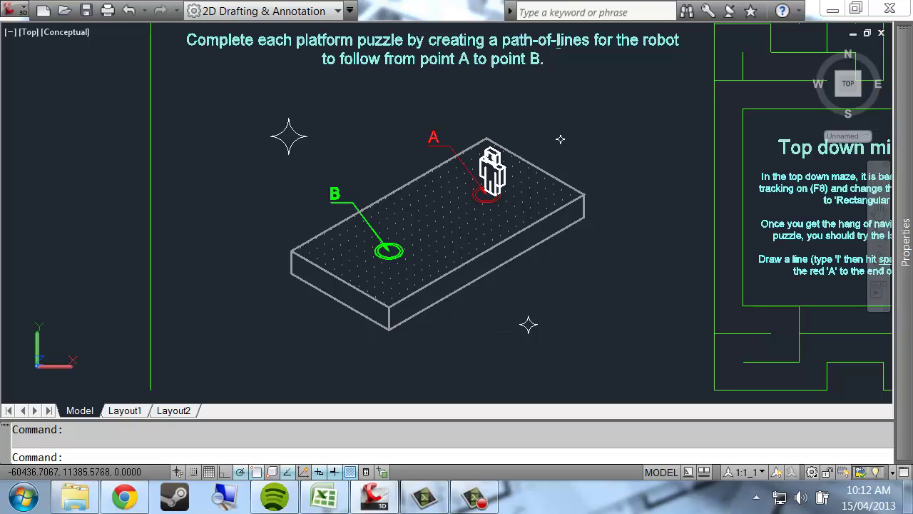
# Turn on orthogonal mode for navigating the top down mini-maze
pyautogui.moveTo(310, 338); pyautogui.dragTo(391, 229, button='middle')
pyautogui.moveTo(836, 297); pyautogui.dragTo(542, 304, button='middle')
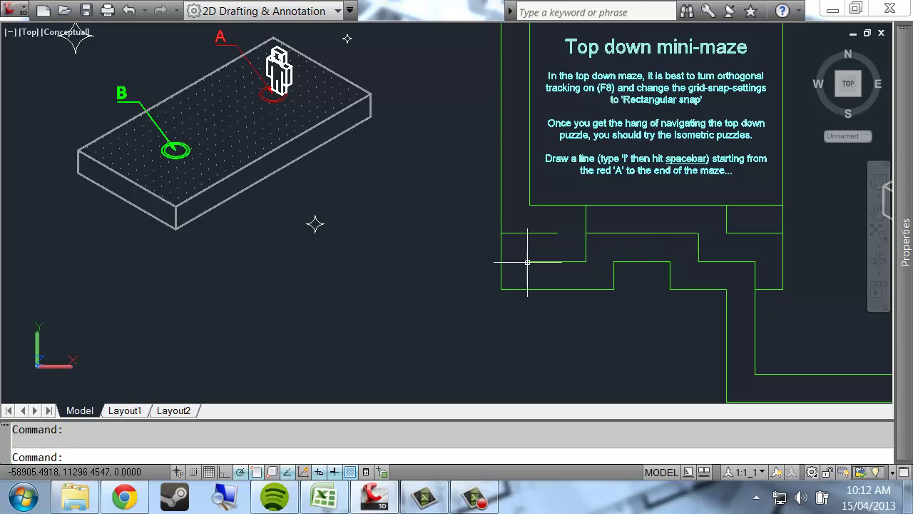
pyautogui.moveTo(547, 240); pyautogui.dragTo(563, 295, button='middle')
pyautogui.scroll(-1, 563, 293)
pyautogui.moveTo(457, 255); pyautogui.dragTo(568, 256, button='middle')
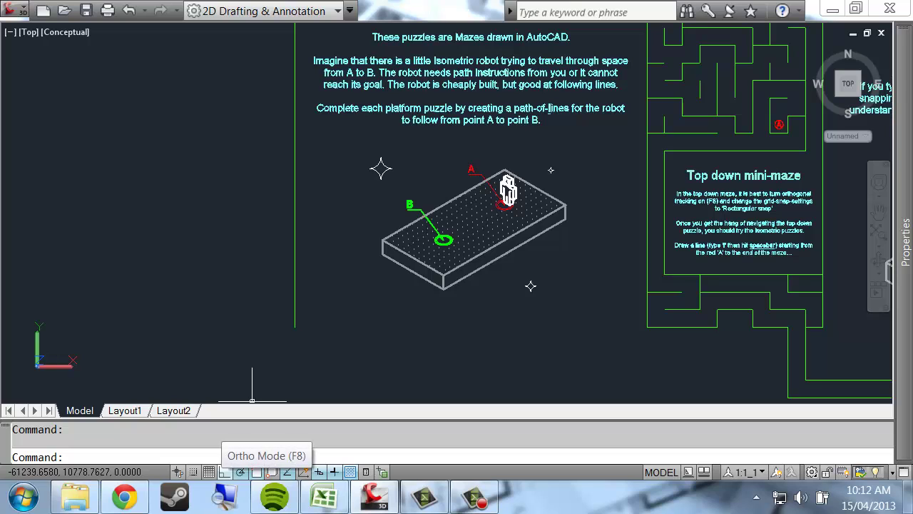
pyautogui.click(224, 472)
pyautogui.write('l')
pyautogui.press('Return')
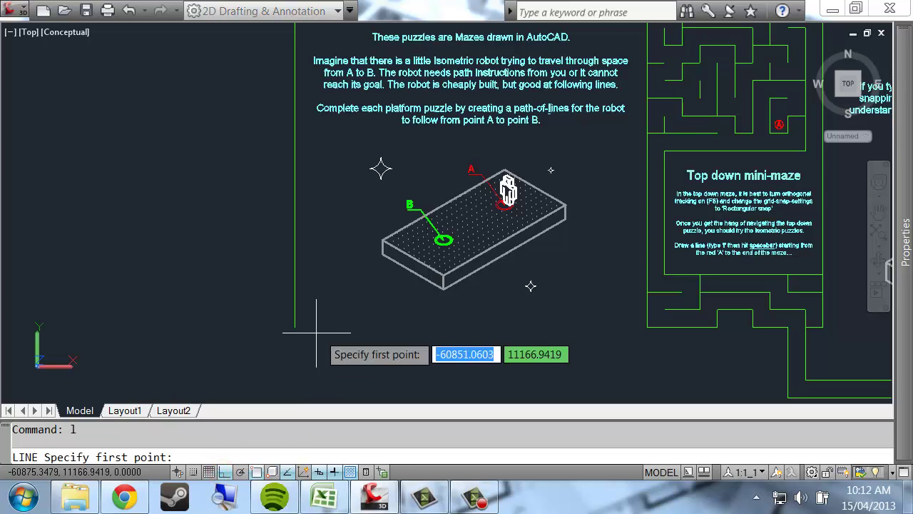
pyautogui.moveTo(302, 368); pyautogui.dragTo(339, 239, button='middle')
pyautogui.click(521, 301)
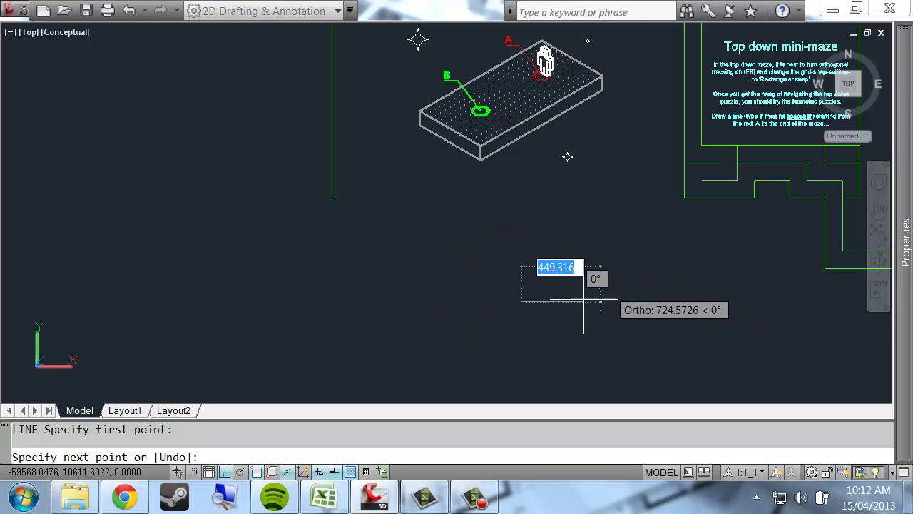
pyautogui.click(426, 302)
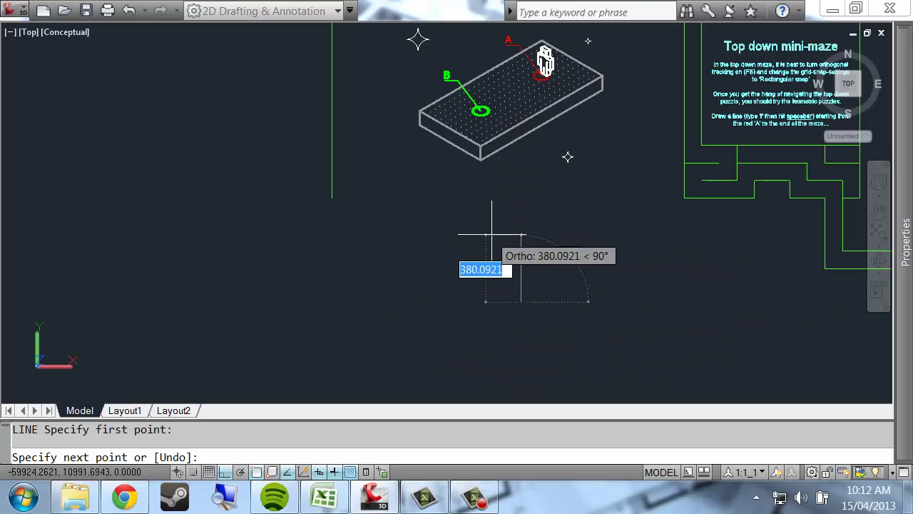
pyautogui.press('space')
# Examine the first platform puzzle and the top down mini-maze around its red A starting point
pyautogui.moveTo(548, 240); pyautogui.dragTo(498, 346, button='middle')
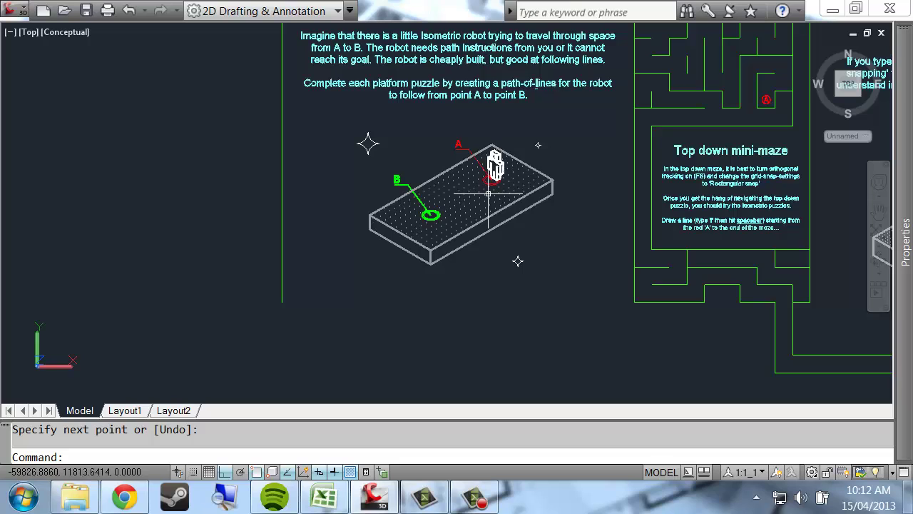
pyautogui.scroll(2, 496, 184)
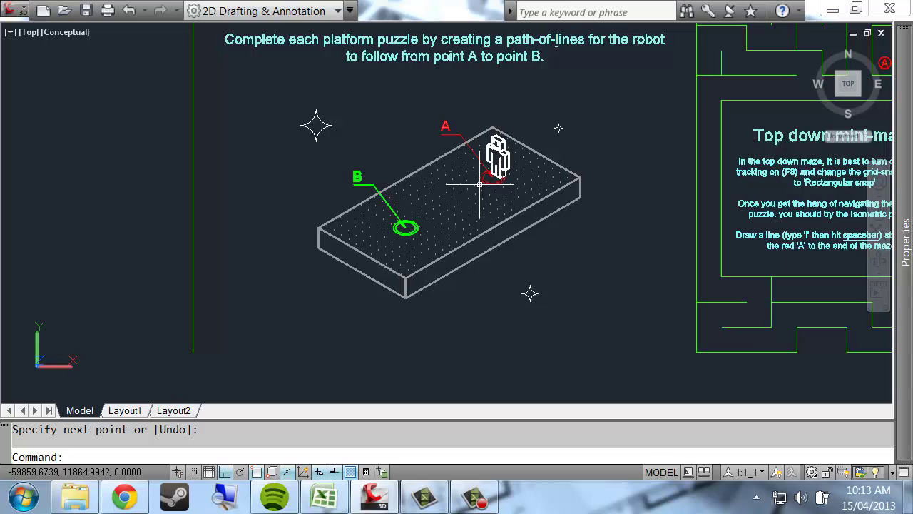
pyautogui.scroll(-2, 460, 204)
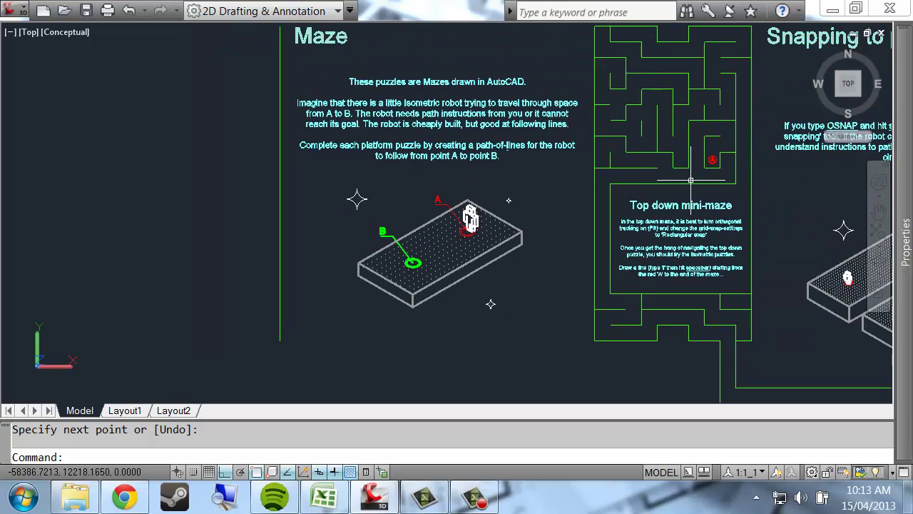
pyautogui.scroll(-2, 691, 181)
pyautogui.scroll(2, 435, 227)
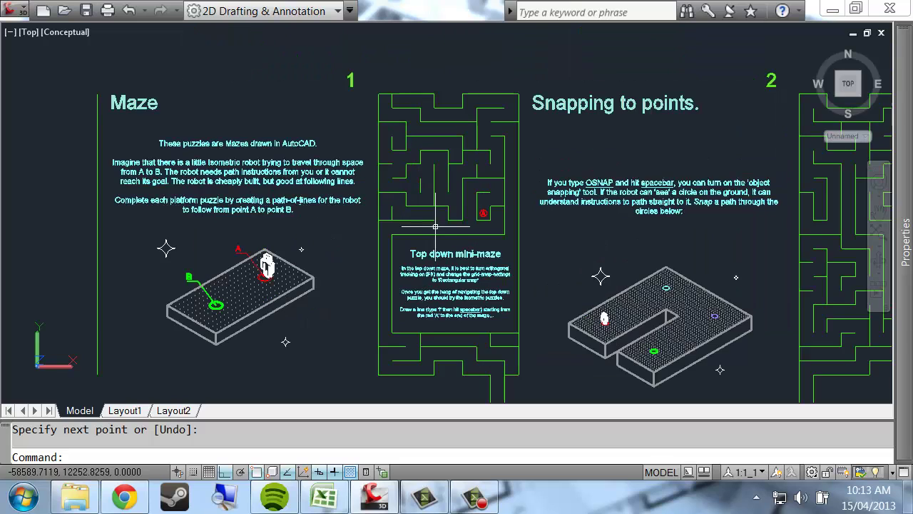
pyautogui.scroll(2, 461, 212)
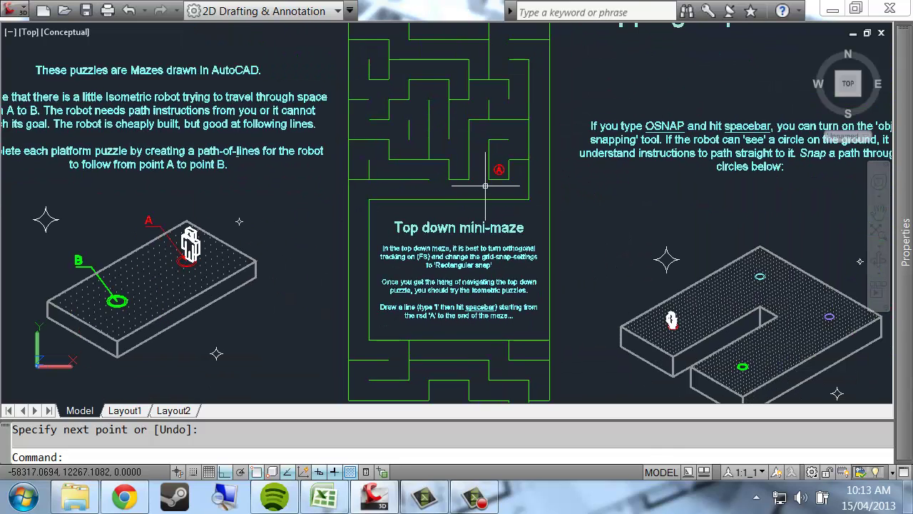
pyautogui.scroll(-2, 480, 188)
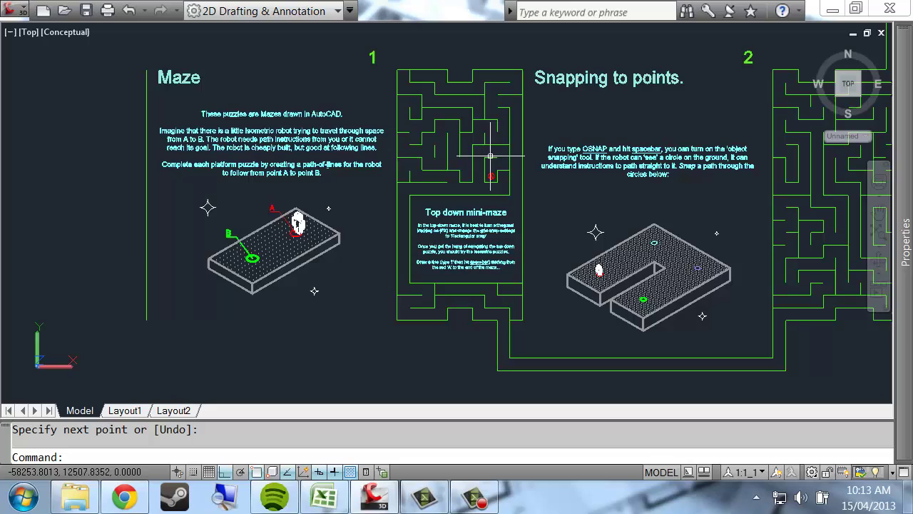
pyautogui.scroll(2, 480, 183)
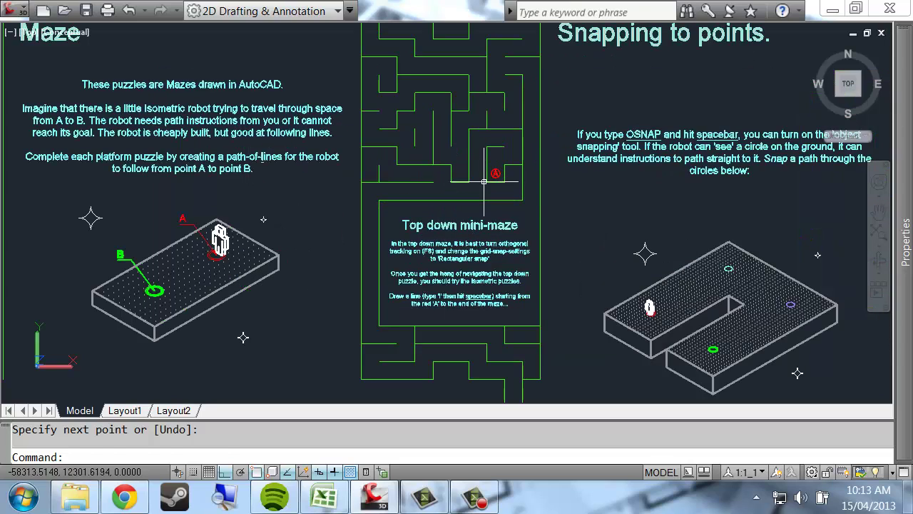
pyautogui.write('l')
pyautogui.press('space')
pyautogui.scroll(2, 466, 194)
pyautogui.press('Escape')
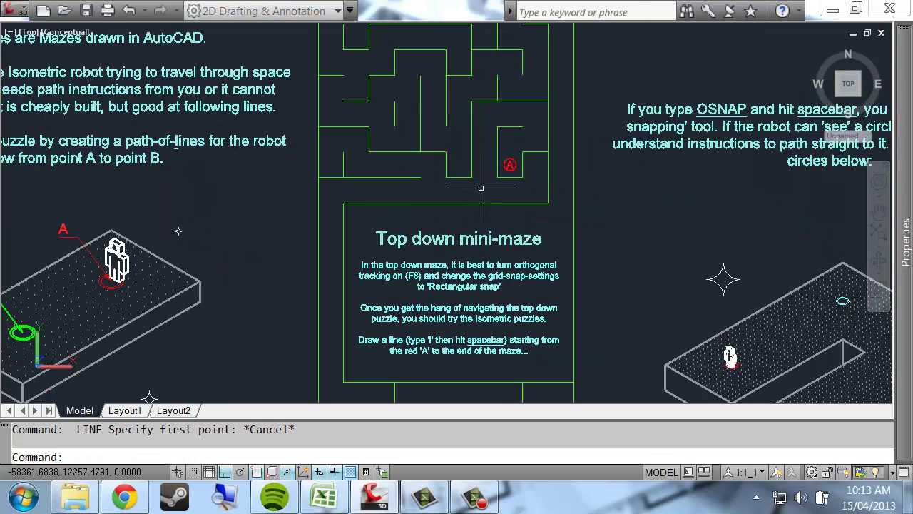
# Draw a line path from the red A out of its pocket, around the inner wall and down to the corridor above the mini-maze text
pyautogui.scroll(-2, 439, 195)
pyautogui.moveTo(426, 192)
pyautogui.mouseDown(button='middle')
pyautogui.moveTo(595, 165)
pyautogui.moveTo(535, 170)
pyautogui.mouseUp(button='middle')
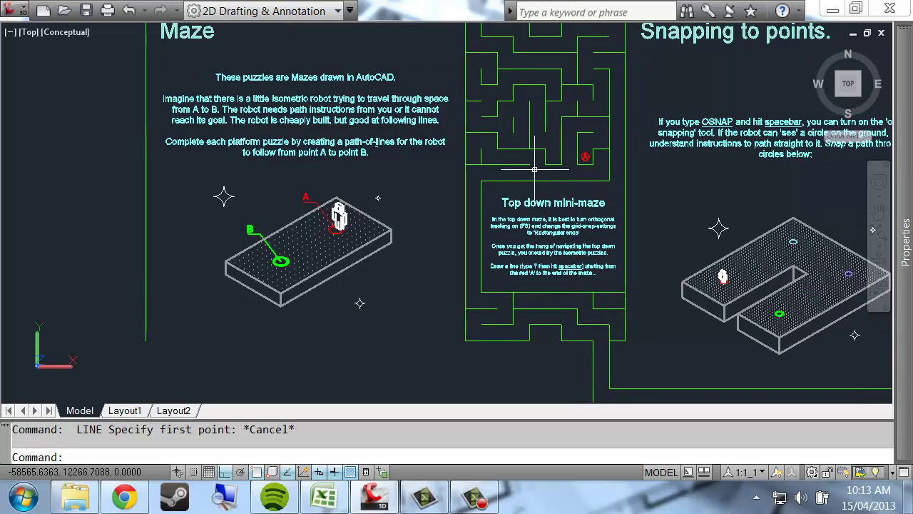
pyautogui.scroll(2, 583, 160)
pyautogui.press('space')
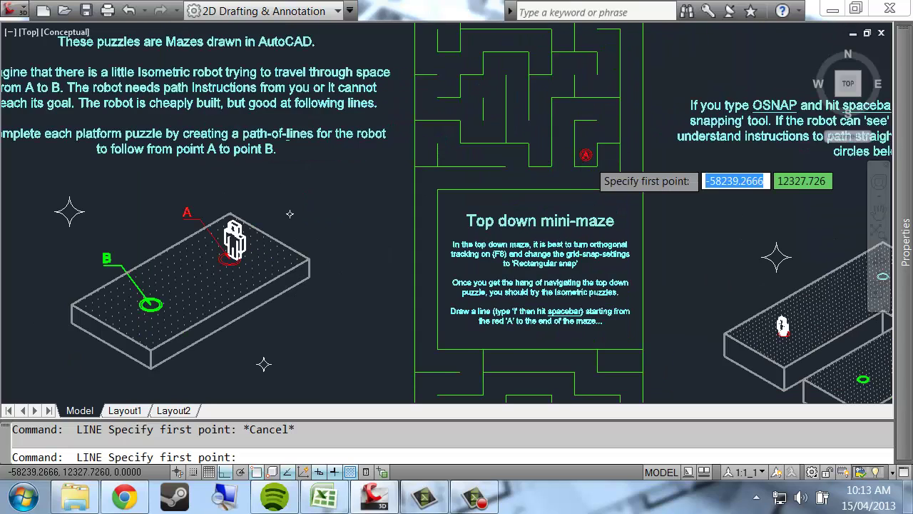
pyautogui.scroll(3, 583, 153)
pyautogui.click(582, 150)
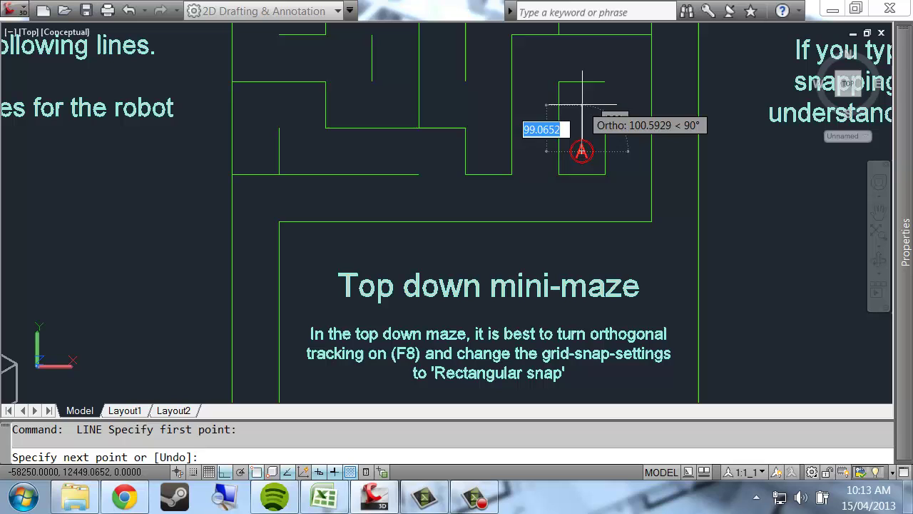
pyautogui.click(582, 107)
pyautogui.click(632, 107)
pyautogui.click(634, 53)
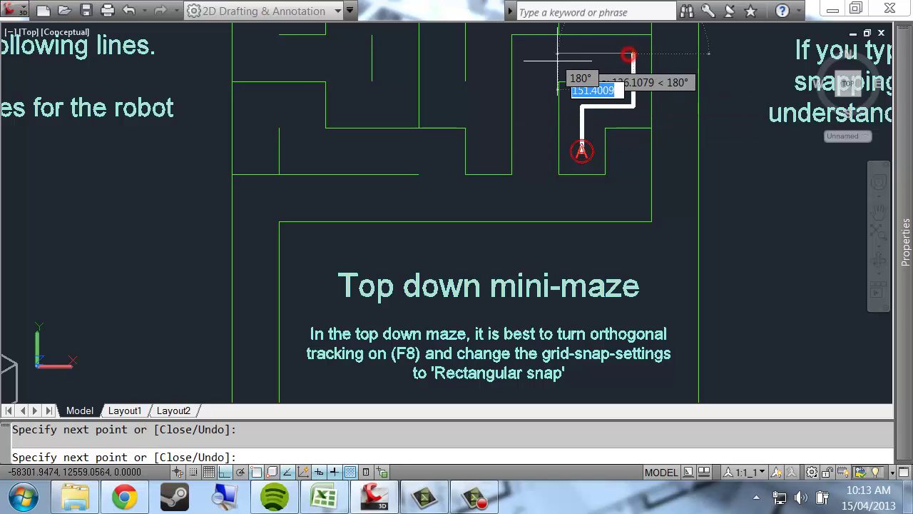
pyautogui.click(532, 53)
pyautogui.scroll(-2, 531, 189)
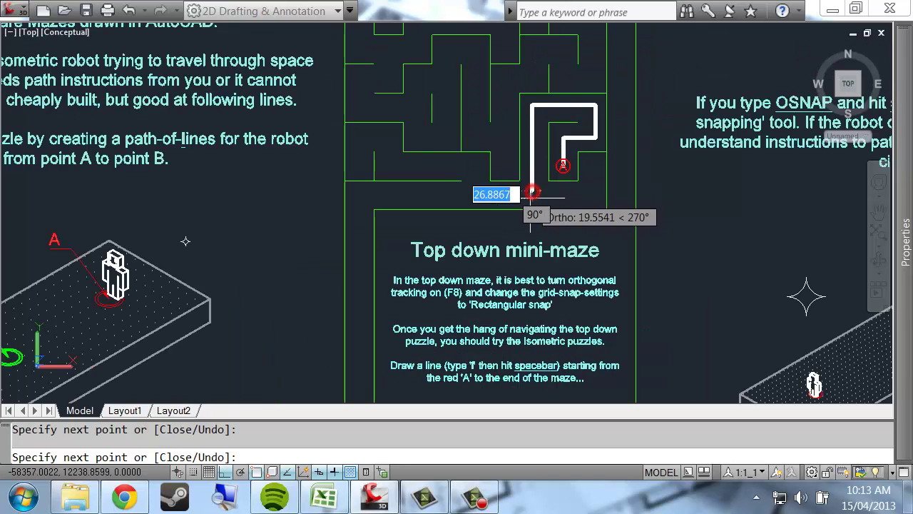
pyautogui.click(532, 190)
# Try continuing the path with orthogonal mode off, around the mini-maze text and into the corridors below it
pyautogui.press('F8')
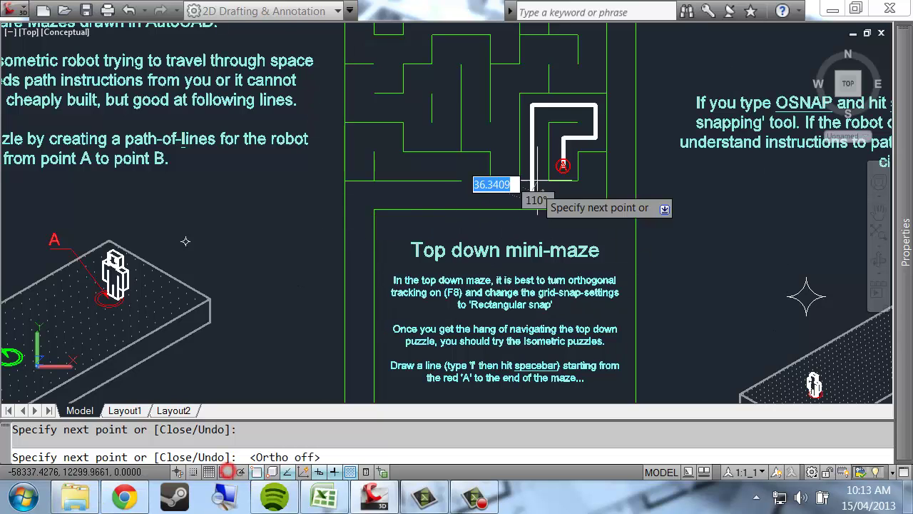
pyautogui.click(361, 199)
pyautogui.moveTo(371, 325); pyautogui.dragTo(354, 133, button='middle')
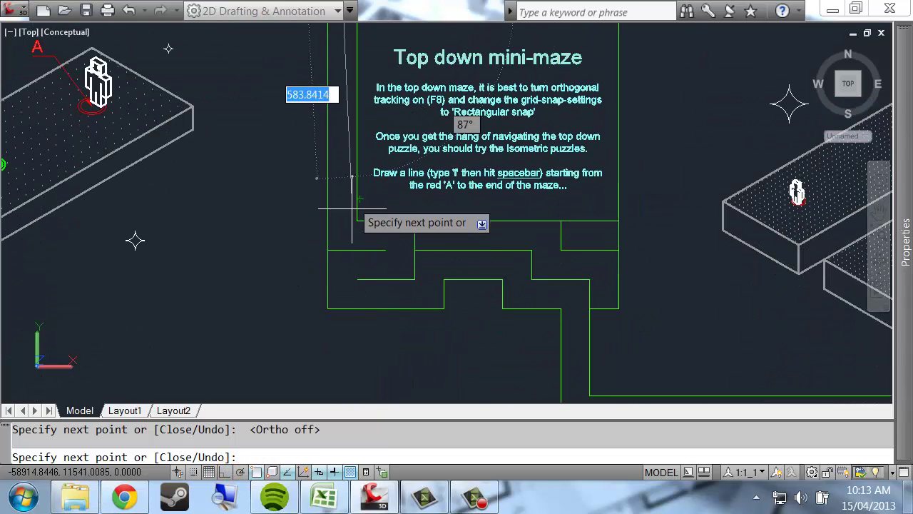
pyautogui.click(342, 234)
pyautogui.click(397, 234)
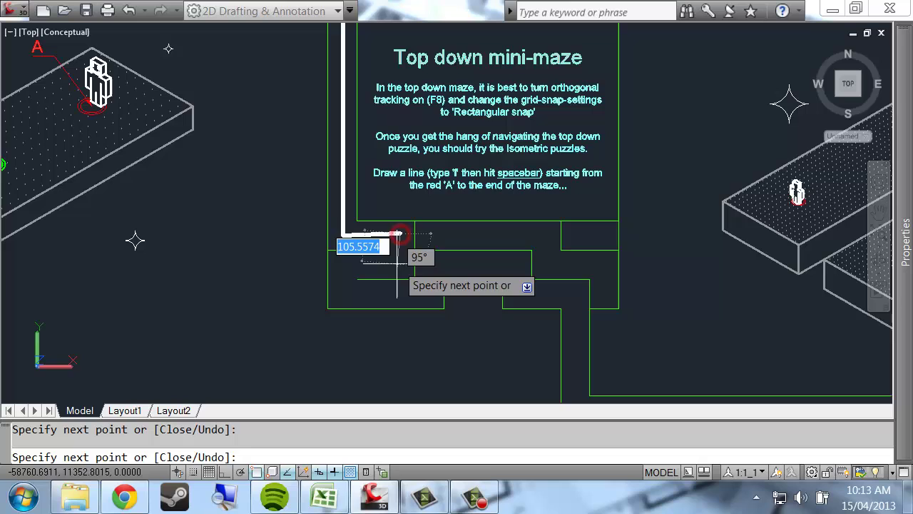
pyautogui.click(397, 259)
pyautogui.scroll(-3, 542, 214)
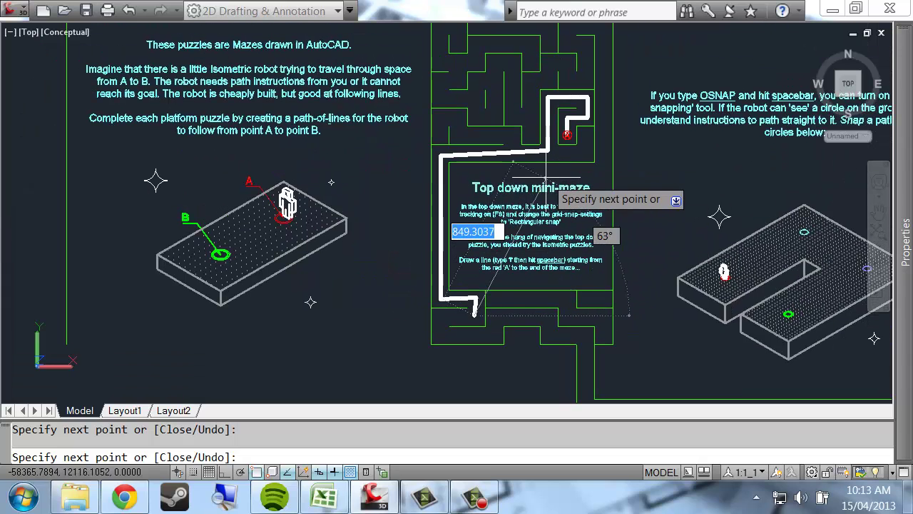
# Undo the segments drawn without orthogonal mode and turn orthogonal mode back on
pyautogui.hotkey('ctrl', 'z')
pyautogui.hotkey('ctrl', 'z')
pyautogui.hotkey('ctrl', 'z')
pyautogui.hotkey('ctrl', 'z')
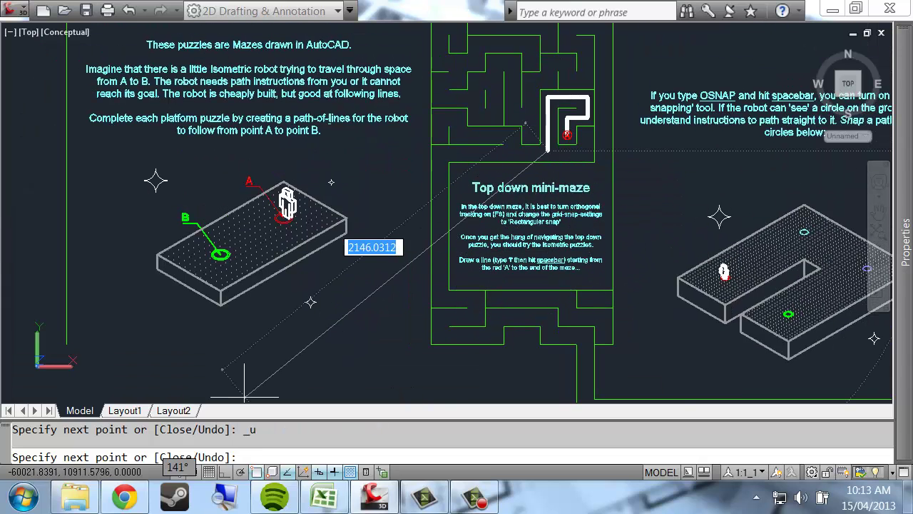
pyautogui.press('F8')
# Continue the path orthogonally along the corridor above the mini-maze text, down its west side and around the first wall below it
pyautogui.scroll(1, 455, 147)
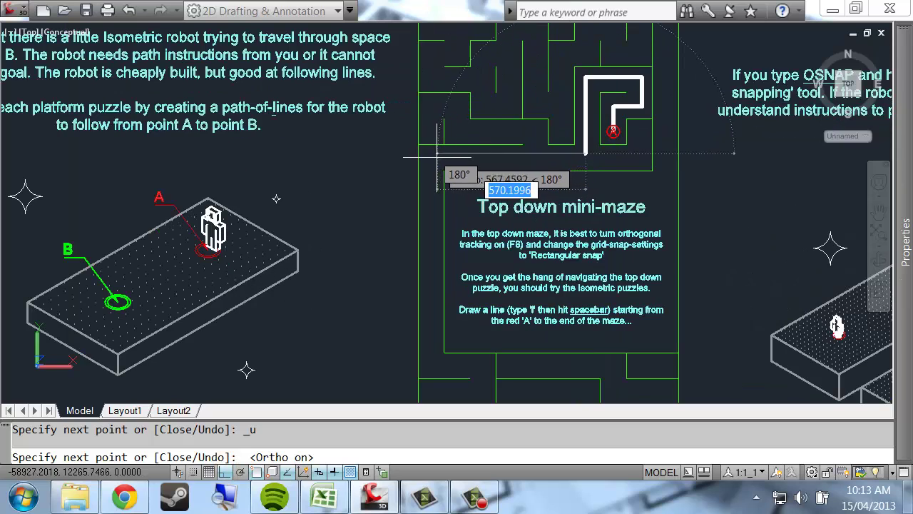
pyautogui.click(433, 153)
pyautogui.moveTo(433, 154); pyautogui.dragTo(414, 50, button='middle')
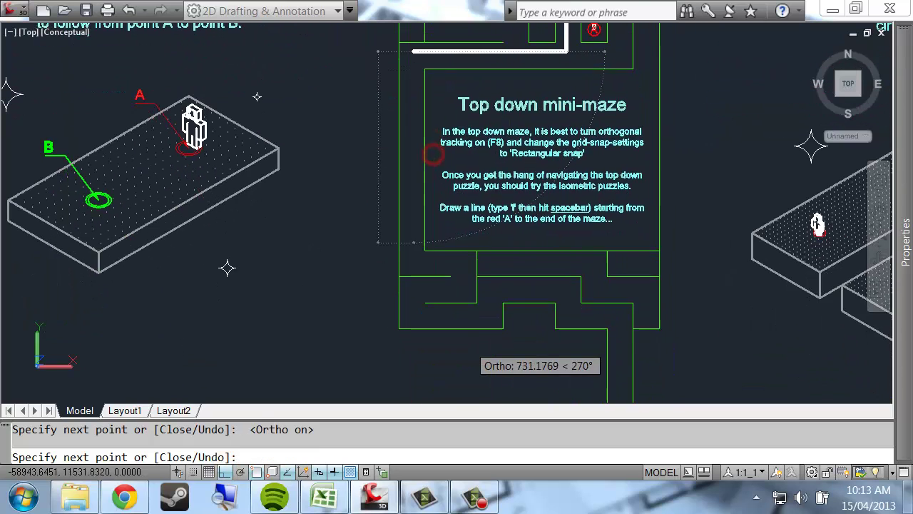
pyautogui.click(414, 264)
pyautogui.click(462, 264)
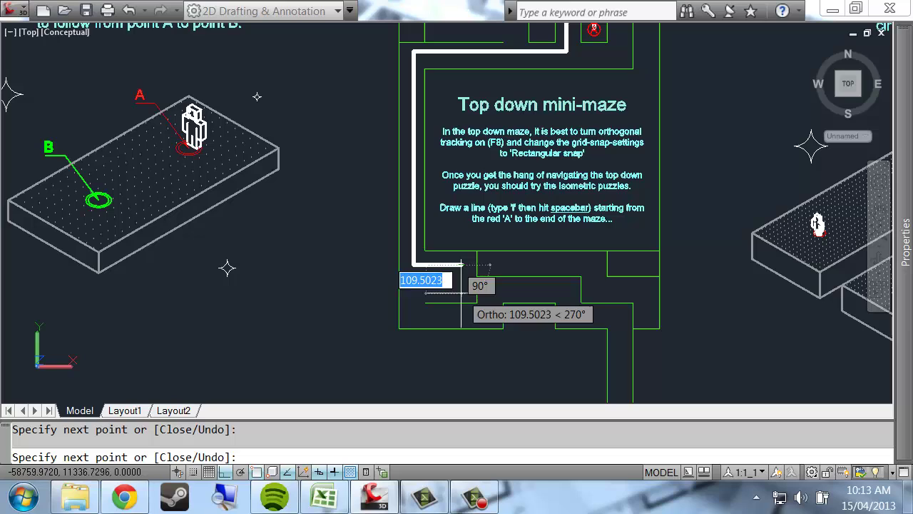
pyautogui.click(462, 292)
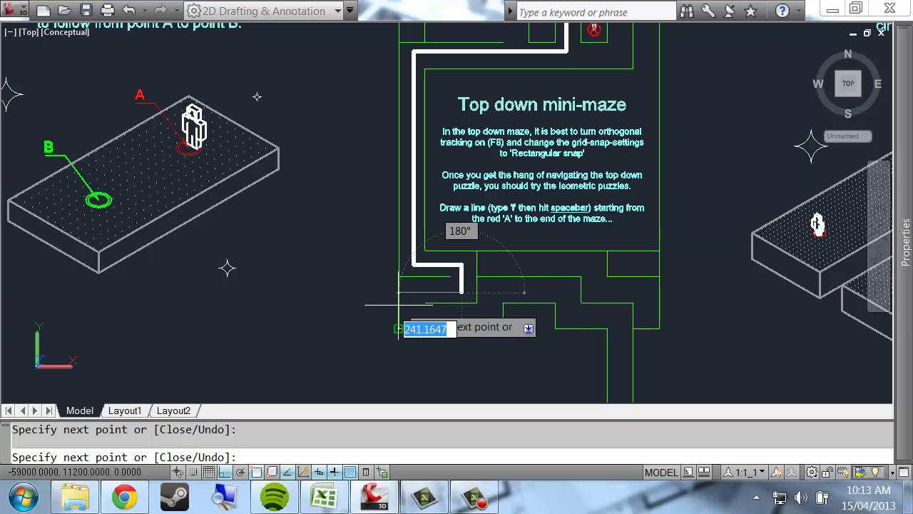
# Turn object snap off and extend the path west through the lower corridor to beside the maze's outer wall
pyautogui.click(399, 306)
pyautogui.hotkey('ctrl', 'z')
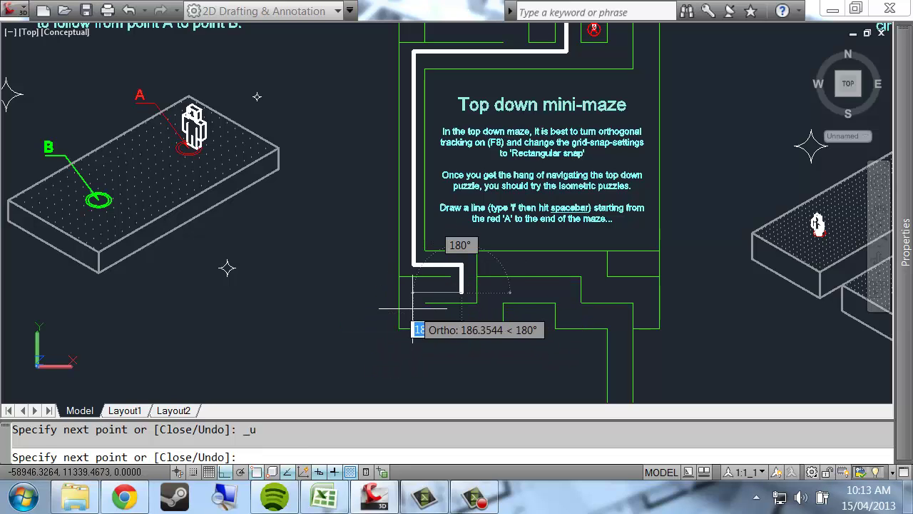
pyautogui.press('F3')
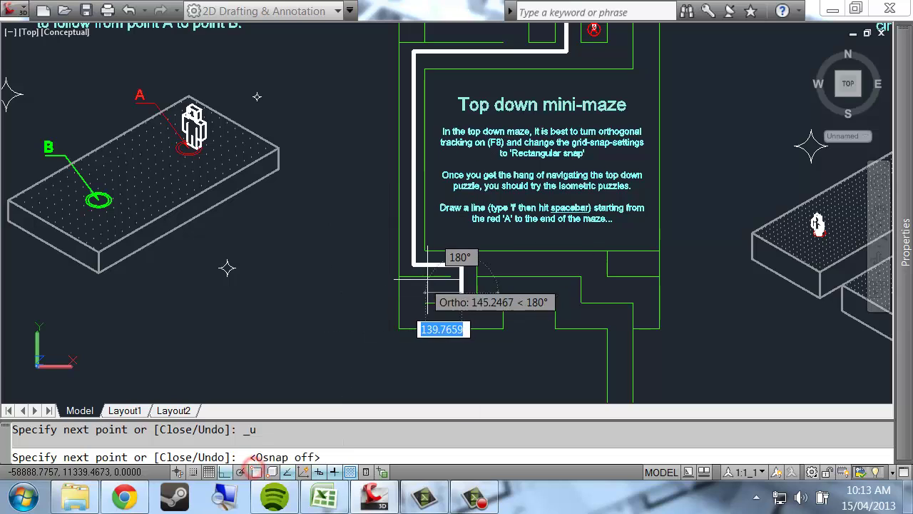
pyautogui.click(411, 293)
# Try continuing the path down and east through the lowest corridors to the top of the maze's exit passage
pyautogui.click(412, 314)
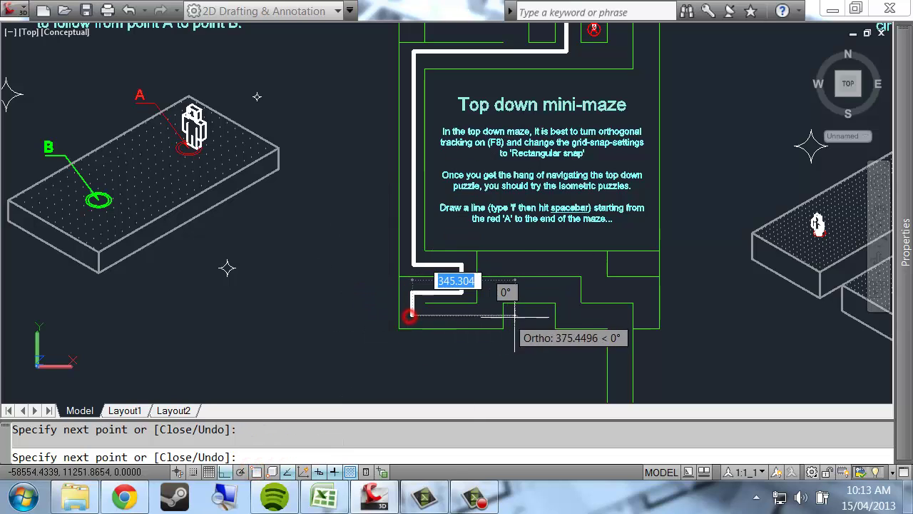
pyautogui.click(491, 314)
pyautogui.click(491, 294)
pyautogui.click(571, 294)
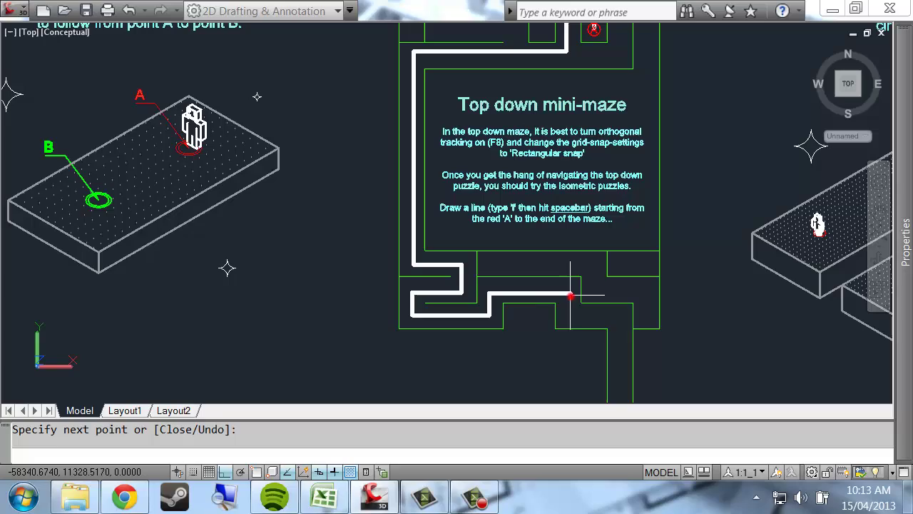
pyautogui.click(571, 308)
pyautogui.click(620, 309)
# Undo the path segments drawn through the maze's lowest corridors
pyautogui.scroll(-6, 618, 173)
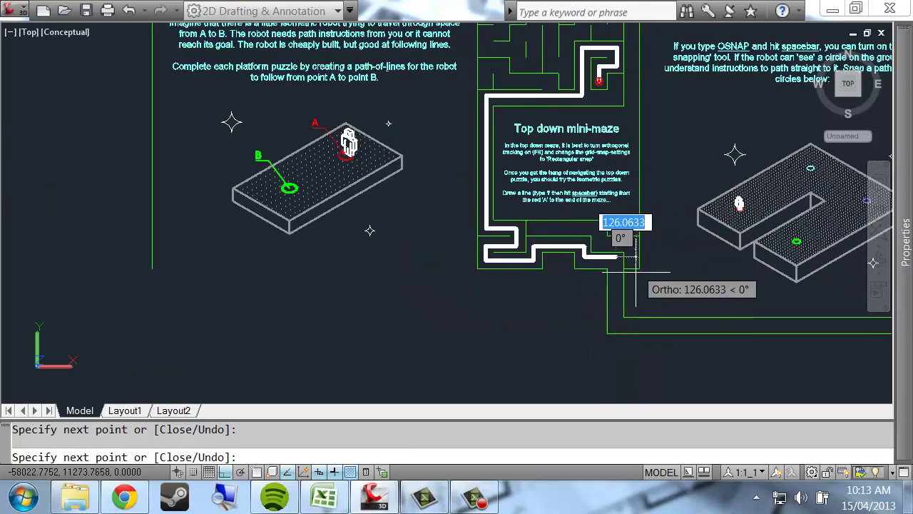
pyautogui.moveTo(399, 263); pyautogui.dragTo(594, 242, button='middle')
pyautogui.scroll(5, 464, 226)
pyautogui.hotkey('ctrl', 'z')
pyautogui.hotkey('ctrl', 'z')
pyautogui.hotkey('ctrl', 'z')
pyautogui.hotkey('ctrl', 'z')
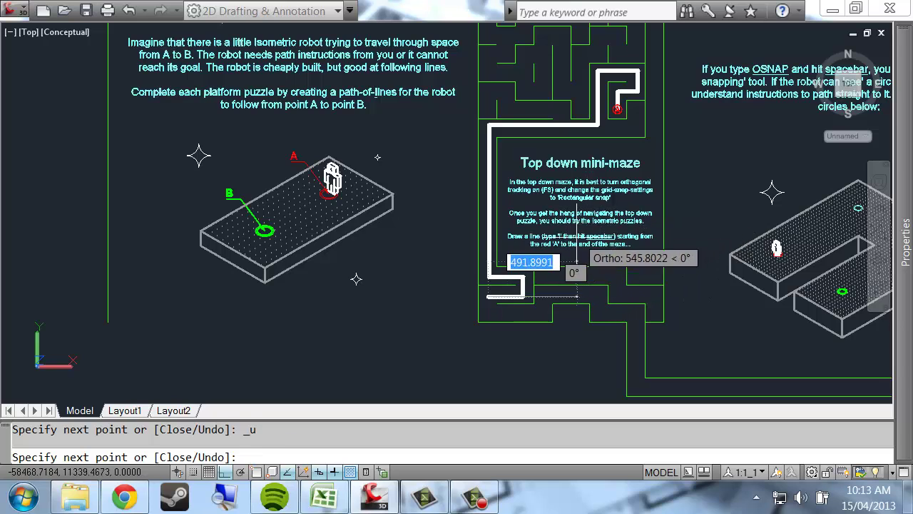
# End the mini-maze line and set the grid snap type to isometric snap in the drafting settings
pyautogui.press('Escape')
pyautogui.moveTo(569, 146); pyautogui.dragTo(613, 187, button='middle')
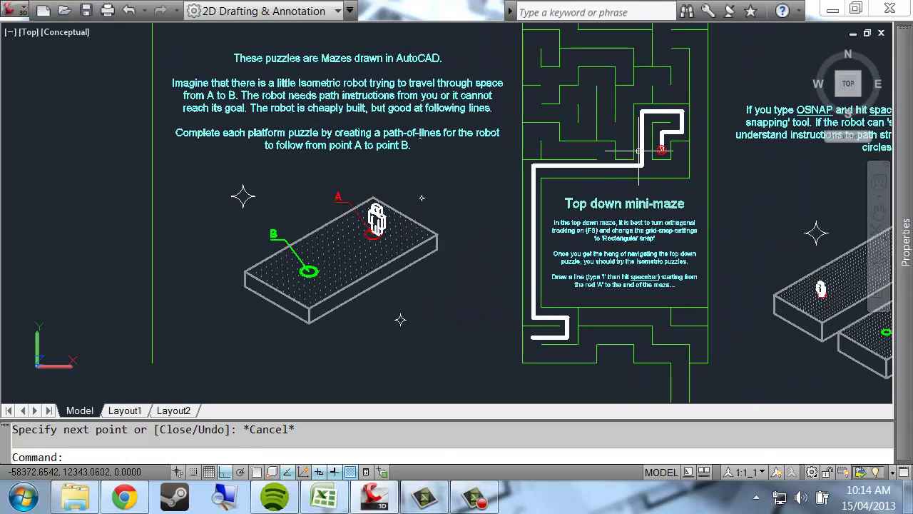
pyautogui.moveTo(464, 227); pyautogui.dragTo(519, 193, button='middle')
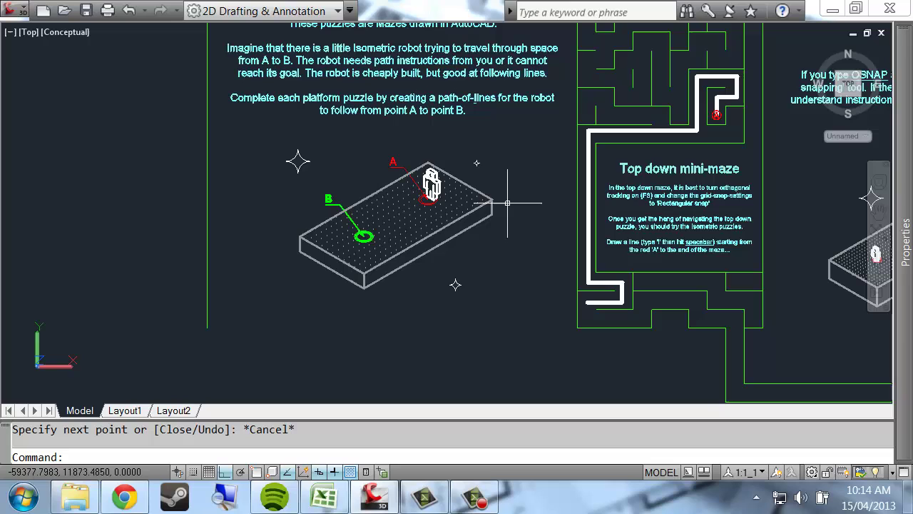
pyautogui.rightClick(194, 472)
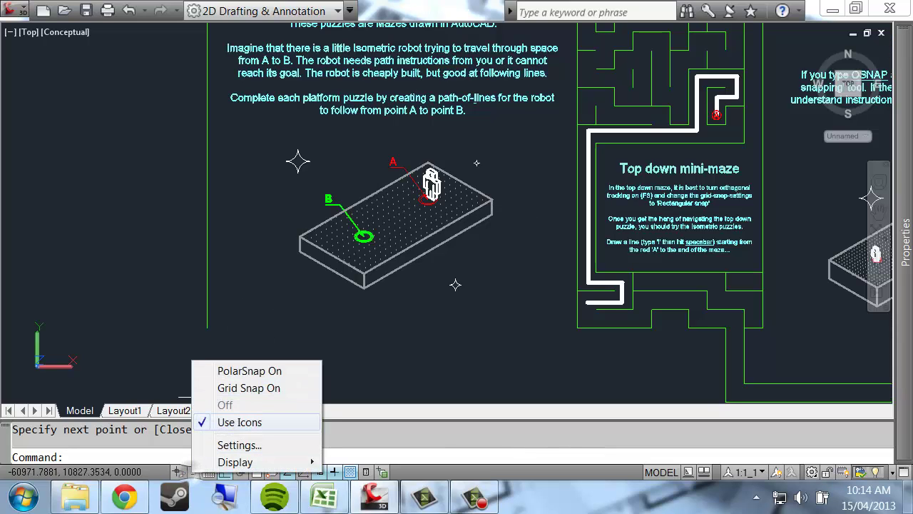
pyautogui.click(240, 444)
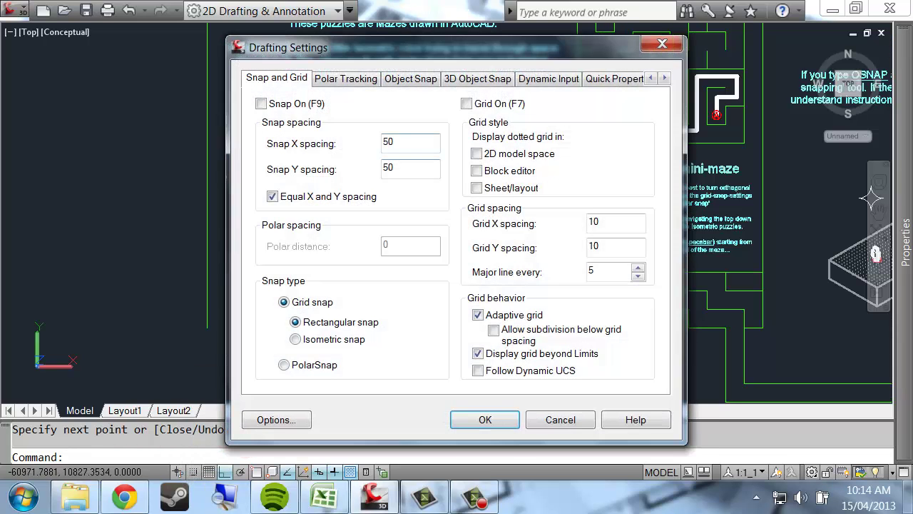
pyautogui.click(314, 339)
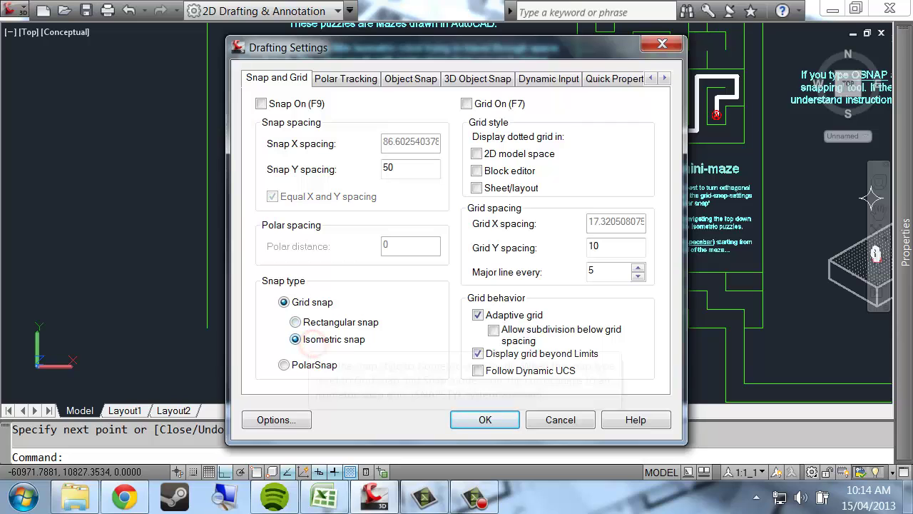
pyautogui.click(489, 416)
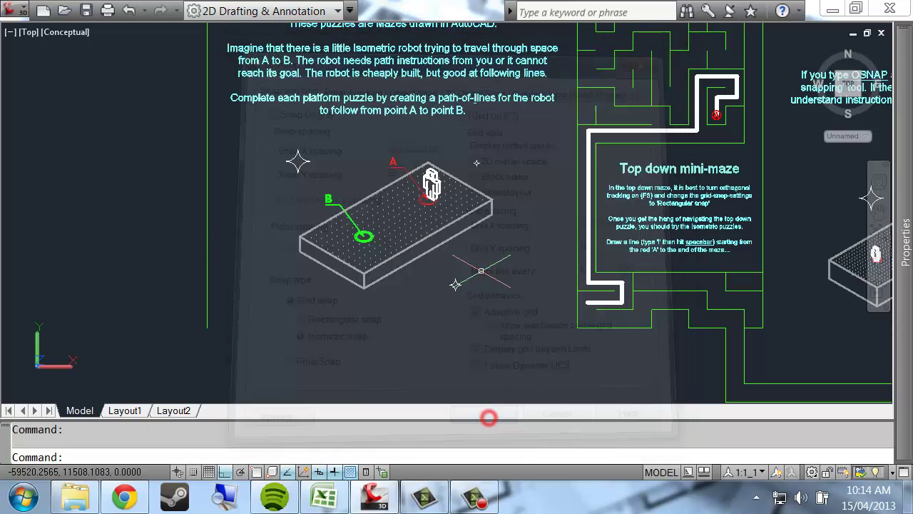
# Turn on object snap and draw the robot's path line from the centre of circle A to the centre of circle B
pyautogui.scroll(3, 431, 193)
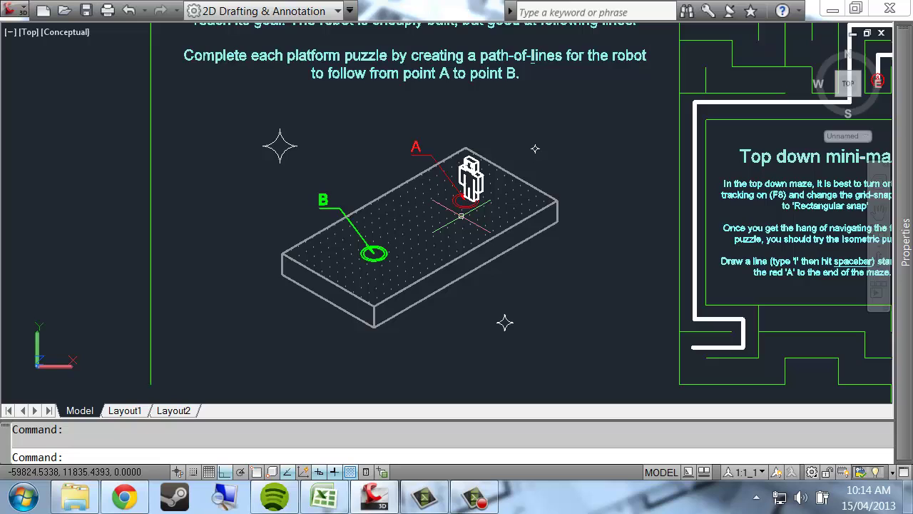
pyautogui.scroll(5, 488, 308)
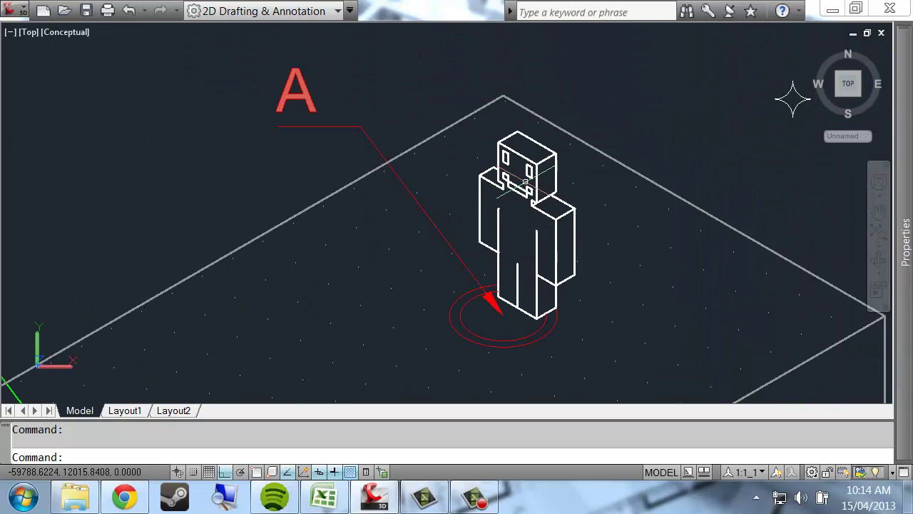
pyautogui.scroll(-2, 525, 181)
pyautogui.moveTo(499, 271); pyautogui.dragTo(544, 216, button='middle')
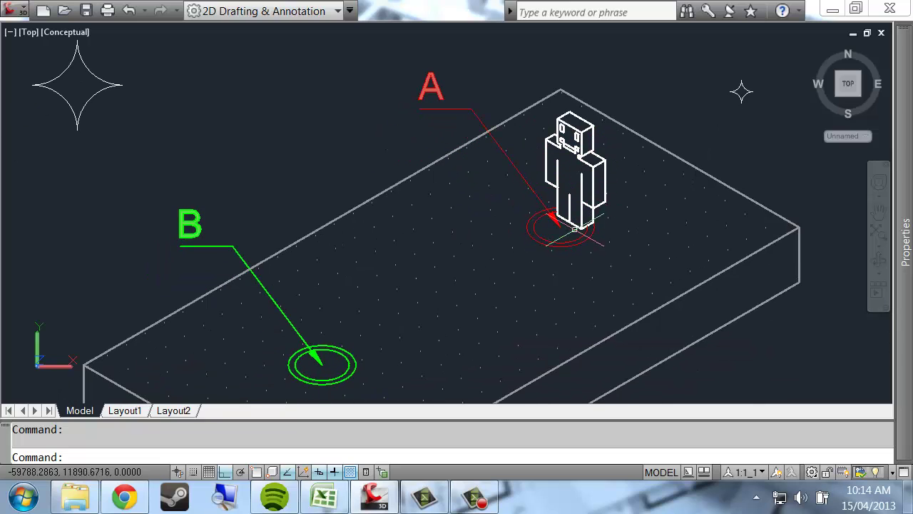
pyautogui.scroll(2, 574, 228)
pyautogui.scroll(-3, 536, 225)
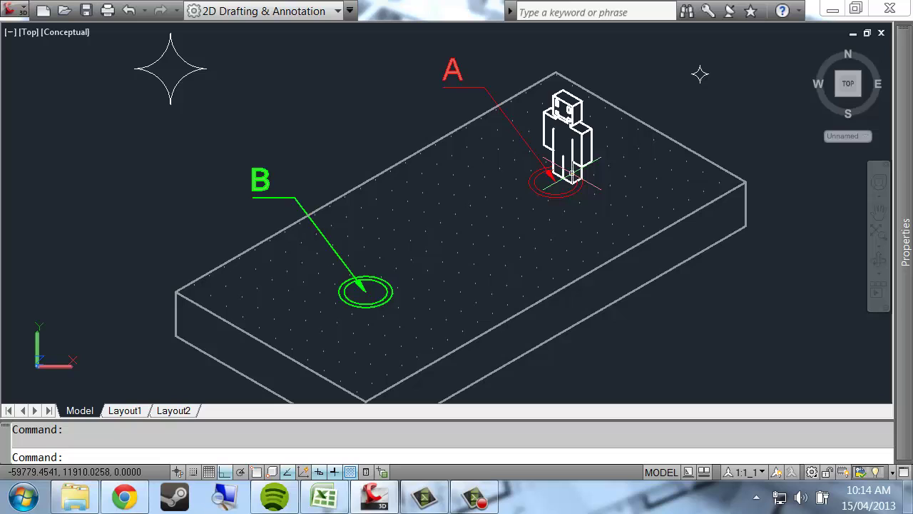
pyautogui.write('l')
pyautogui.press('Return')
pyautogui.scroll(-2, 519, 235)
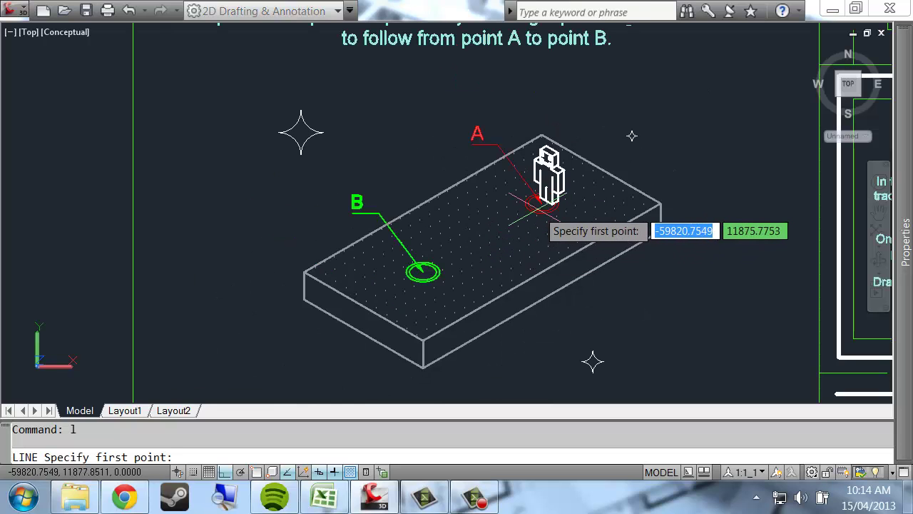
pyautogui.scroll(2, 537, 204)
pyautogui.press('F3')
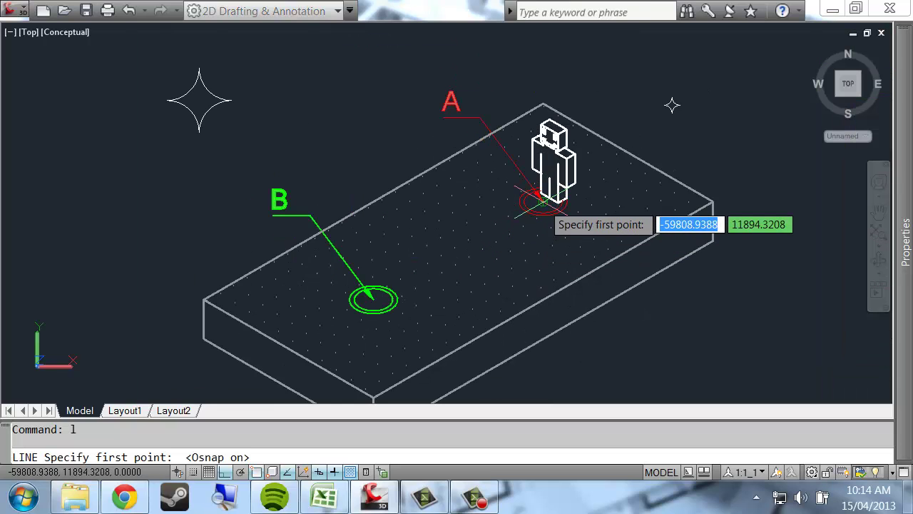
pyautogui.click(542, 202)
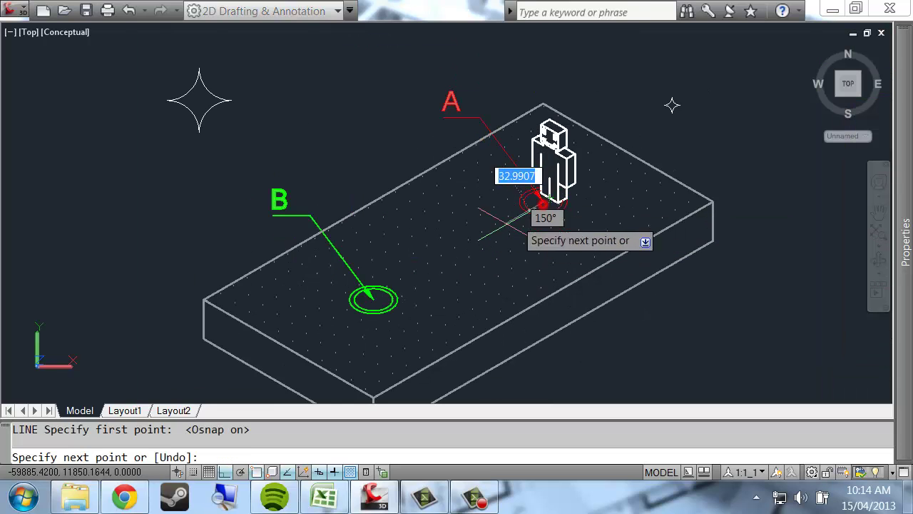
pyautogui.click(373, 300)
pyautogui.press('Return')
pyautogui.scroll(-4, 414, 258)
pyautogui.moveTo(659, 264); pyautogui.dragTo(543, 207, button='middle')
pyautogui.write('l')
pyautogui.press('space')
pyautogui.scroll(3, 514, 278)
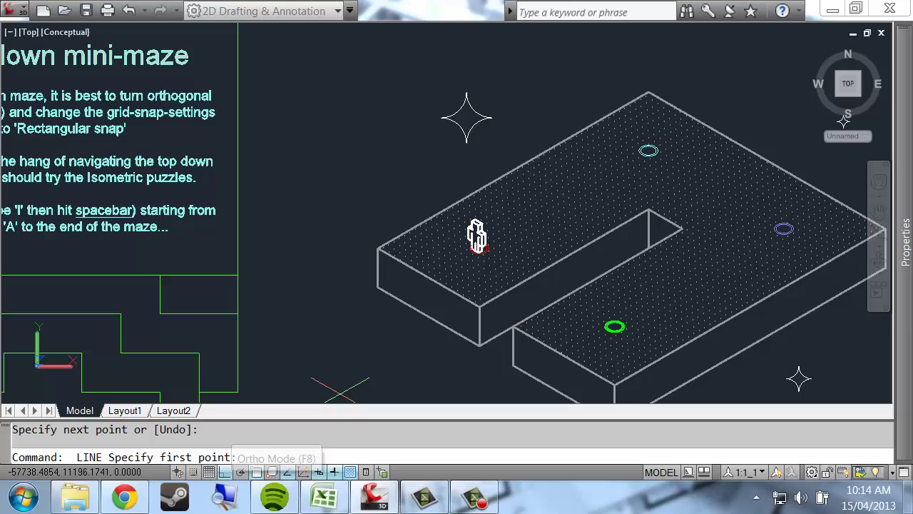
pyautogui.click(323, 183)
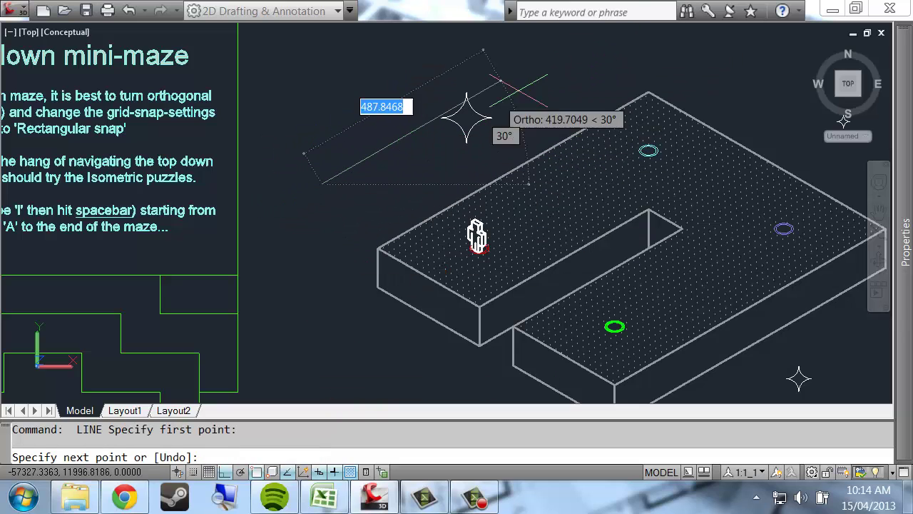
pyautogui.press('space')
# Draw the robot's path on the U-shaped platform by snapping from the red circle's centre through the light-blue and purple circles to the green circle
pyautogui.press('space')
pyautogui.scroll(3, 475, 243)
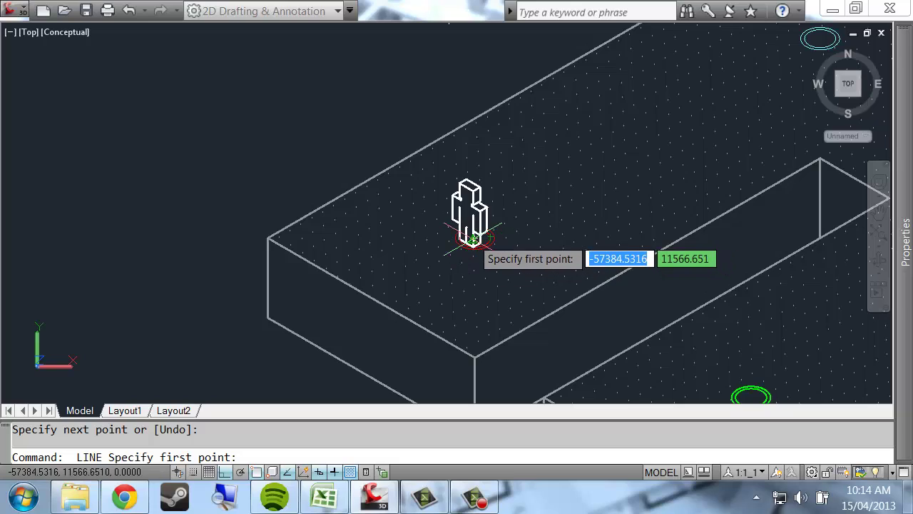
pyautogui.scroll(-4, 473, 238)
pyautogui.click(473, 239)
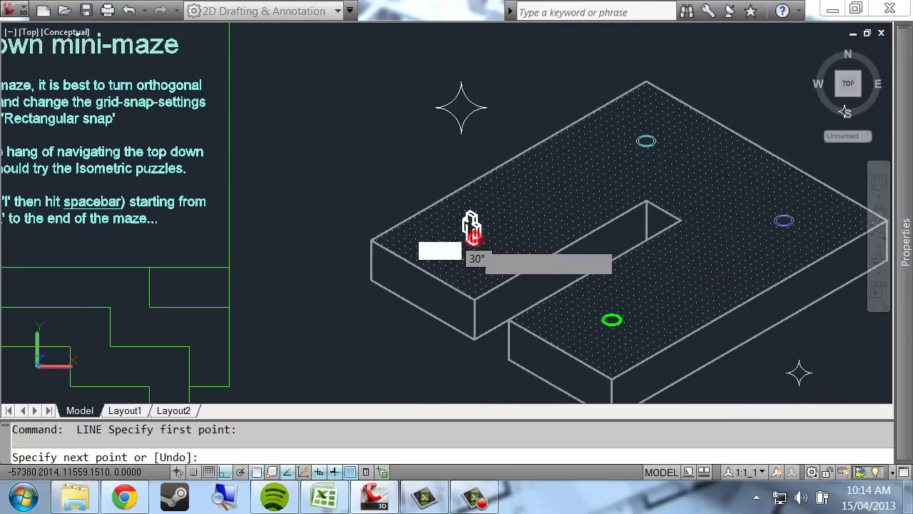
pyautogui.scroll(-2, 616, 257)
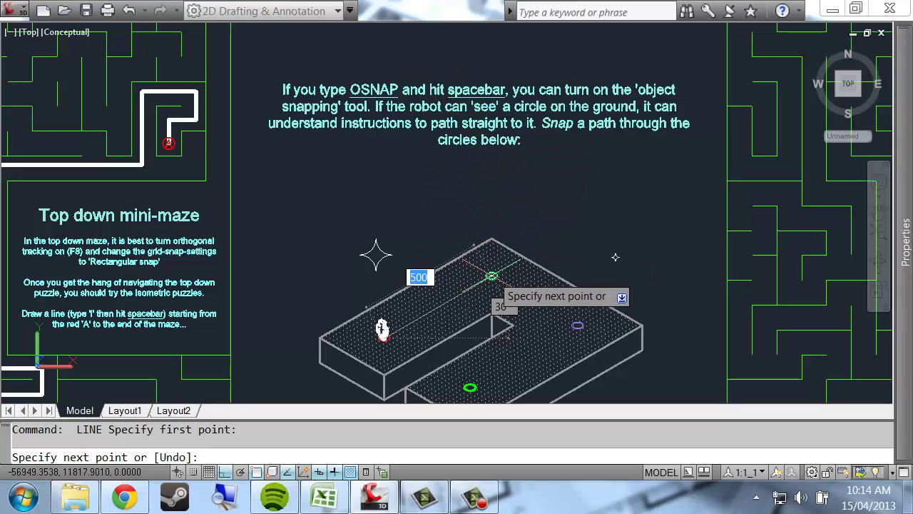
pyautogui.scroll(4, 492, 276)
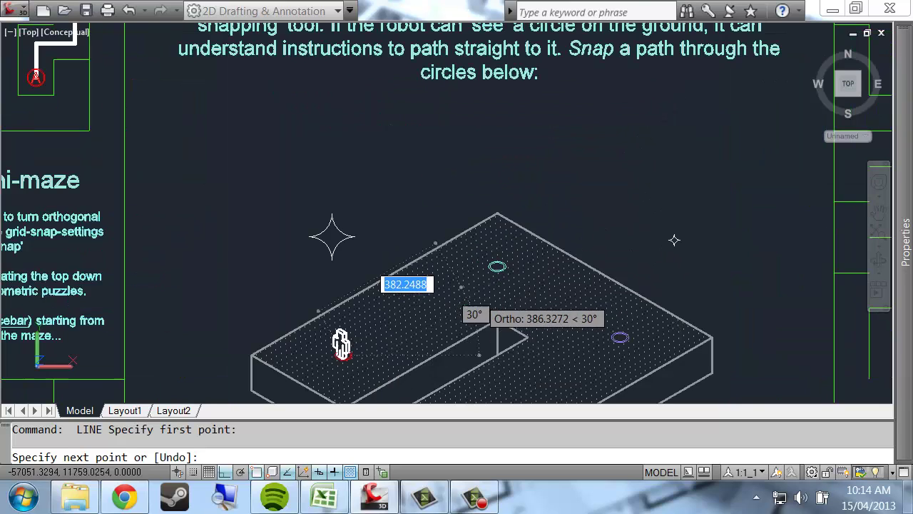
pyautogui.click(497, 264)
pyautogui.moveTo(612, 326); pyautogui.dragTo(581, 226, button='middle')
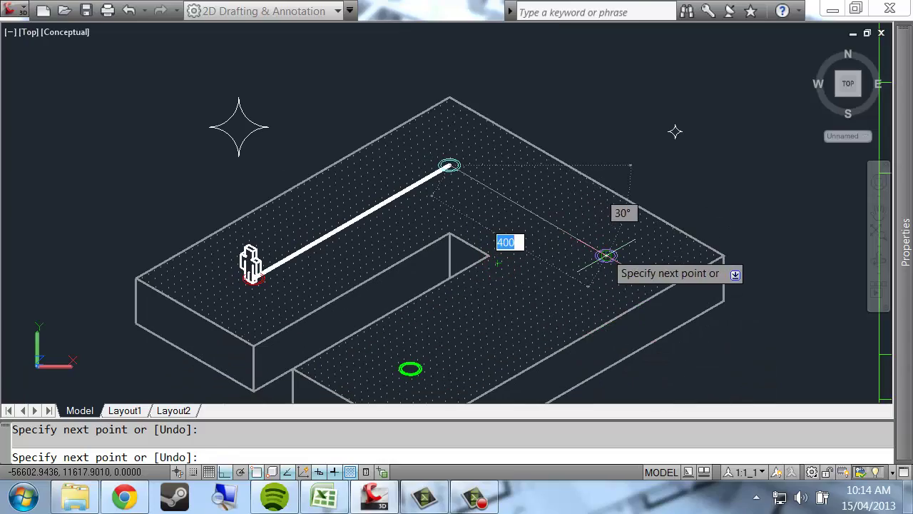
pyautogui.click(606, 256)
pyautogui.click(410, 368)
pyautogui.press('space')
pyautogui.scroll(-2, 526, 292)
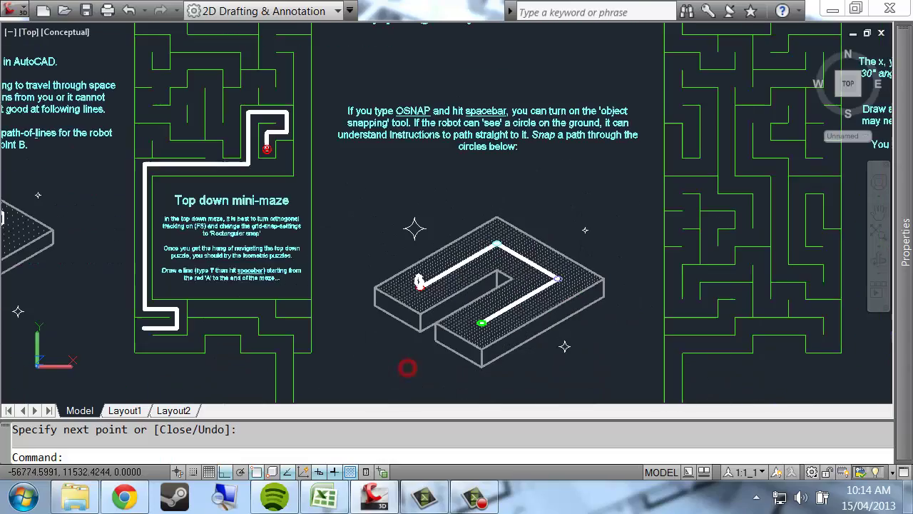
# Start the isometric axes puzzle's path at the start circle's centre, running parallel to the y axis to the far end and along x to the middle arm
pyautogui.moveTo(573, 288); pyautogui.dragTo(223, 288, button='middle')
pyautogui.moveTo(659, 242); pyautogui.dragTo(471, 212, button='middle')
pyautogui.scroll(1, 411, 251)
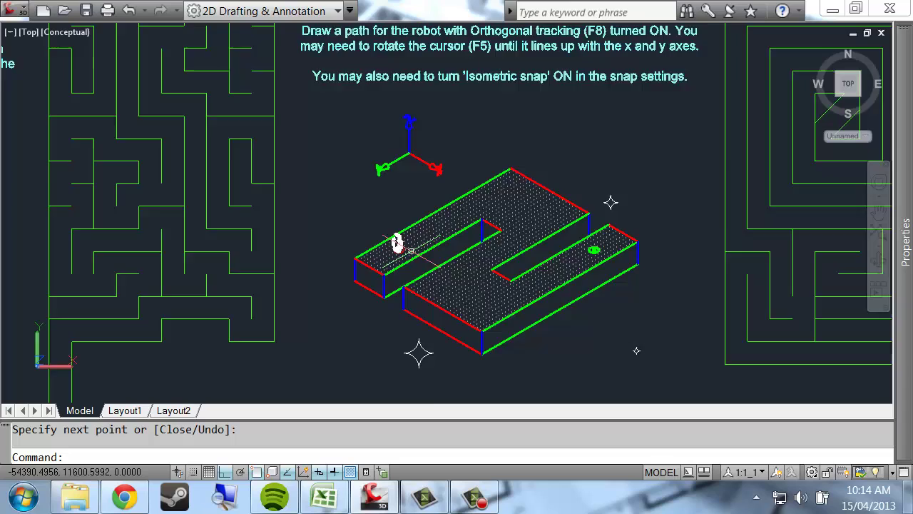
pyautogui.scroll(-1, 520, 209)
pyautogui.scroll(3, 421, 176)
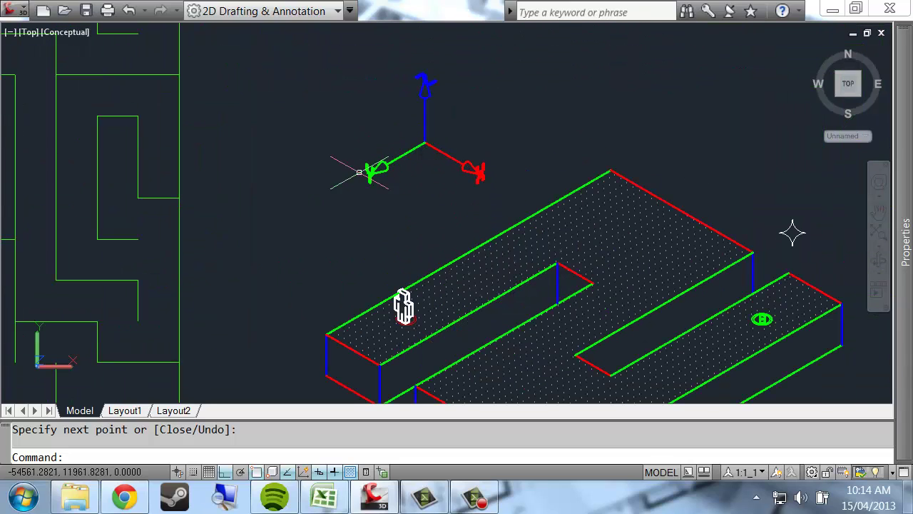
pyautogui.scroll(-4, 576, 186)
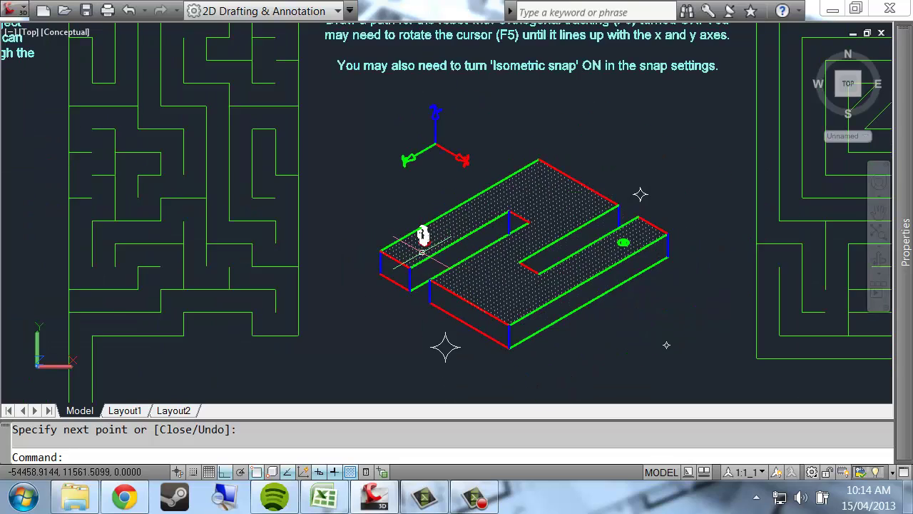
pyautogui.scroll(3, 422, 252)
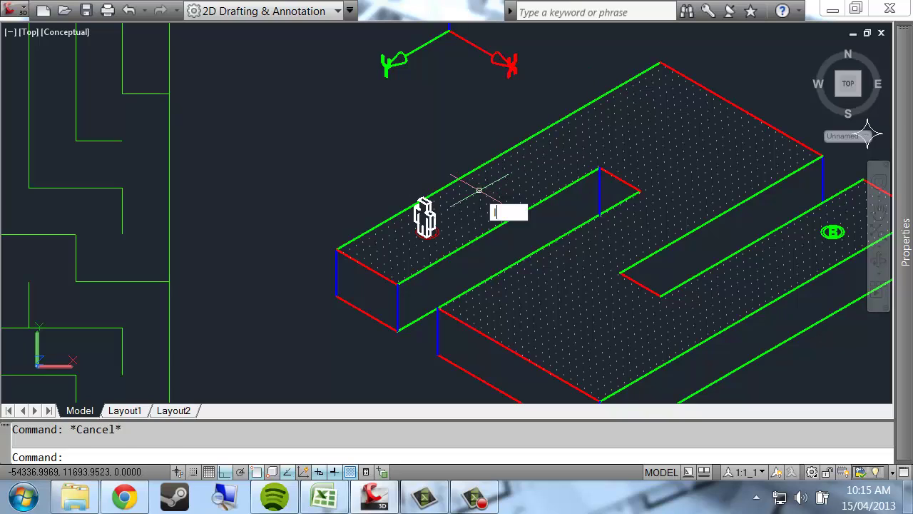
pyautogui.press('Return')
pyautogui.scroll(5, 424, 222)
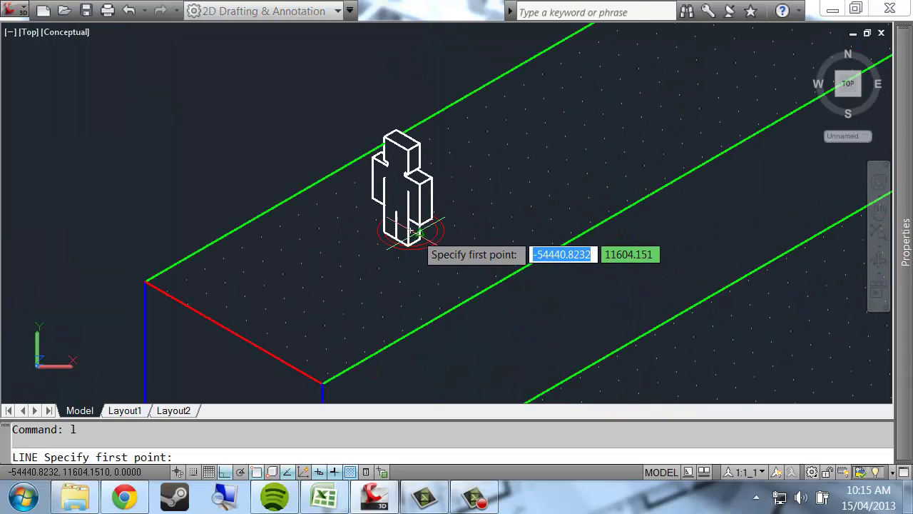
pyautogui.click(418, 233)
pyautogui.scroll(-3, 414, 236)
pyautogui.scroll(3, 713, 82)
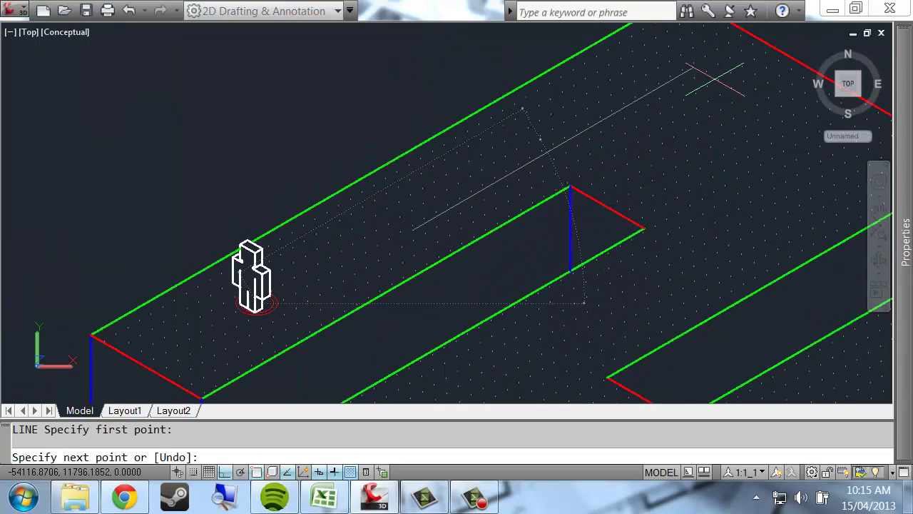
pyautogui.click(610, 102)
pyautogui.scroll(-2, 727, 197)
pyautogui.click(749, 203)
# Continue the path back along the middle arm, across the platform's near end and up the last arm to circle B, and end the line
pyautogui.moveTo(622, 279); pyautogui.dragTo(571, 152, button='middle')
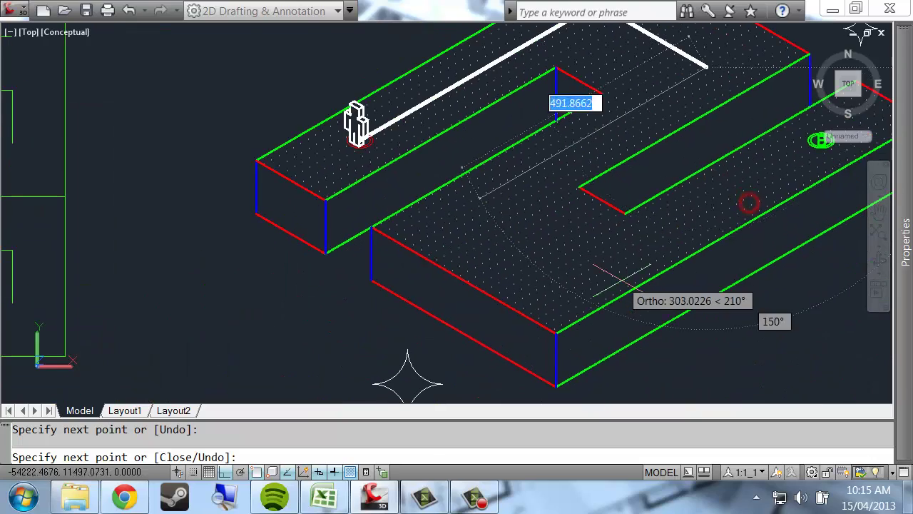
pyautogui.click(458, 214)
pyautogui.click(579, 280)
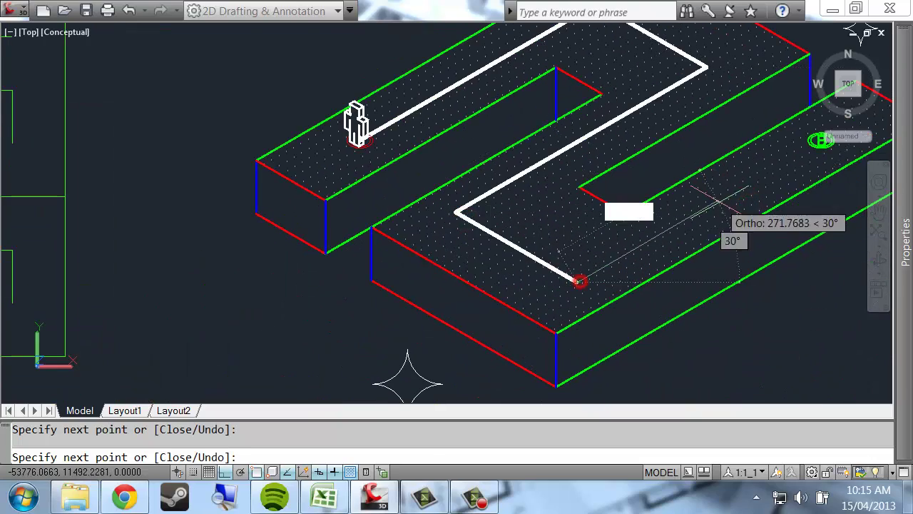
pyautogui.moveTo(719, 202); pyautogui.dragTo(603, 239, button='middle')
pyautogui.click(698, 183)
pyautogui.press('Return')
pyautogui.scroll(-1, 703, 179)
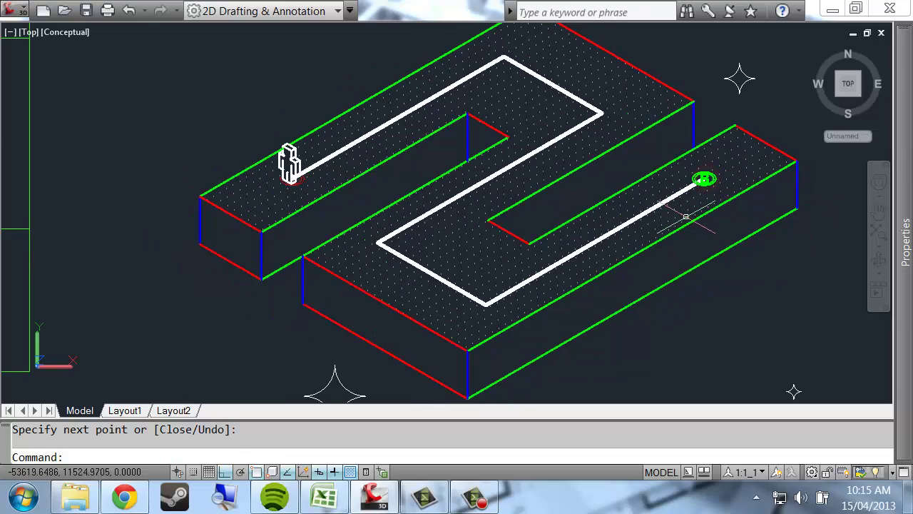
# Review the instructions about isometric axes, orthogonal tracking and isometric snap against the path drawn on the platform
pyautogui.scroll(-2, 686, 216)
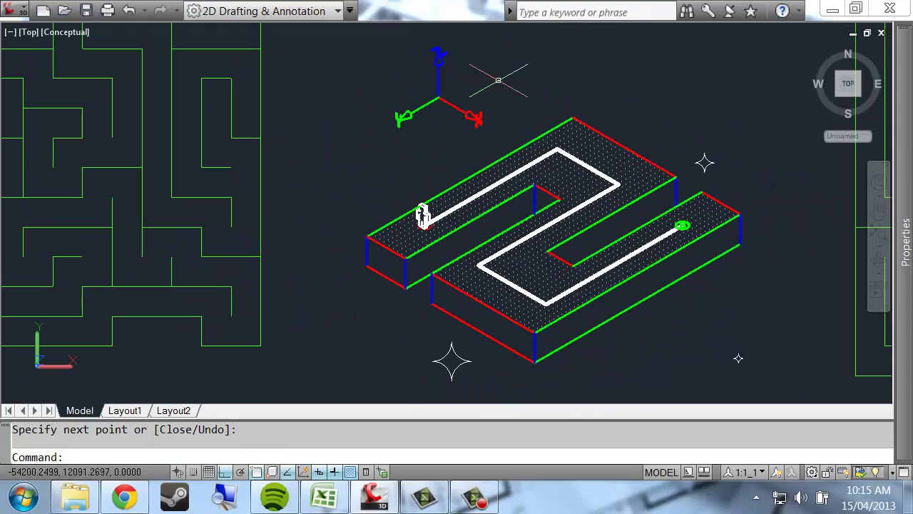
pyautogui.moveTo(498, 80); pyautogui.dragTo(539, 184, button='middle')
pyautogui.moveTo(632, 200); pyautogui.dragTo(611, 159, button='middle')
pyautogui.moveTo(594, 119)
pyautogui.mouseDown(button='middle')
pyautogui.moveTo(515, 240)
pyautogui.moveTo(567, 176)
pyautogui.mouseUp(button='middle')
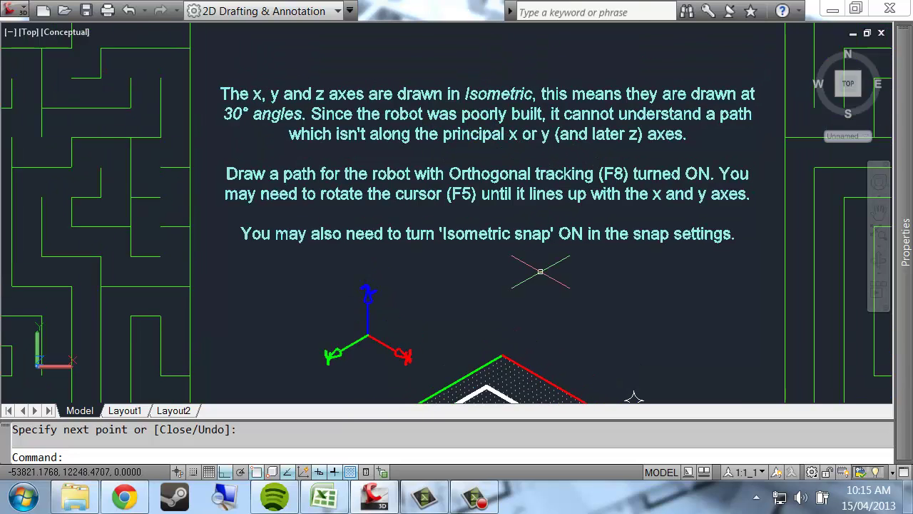
pyautogui.moveTo(532, 300); pyautogui.dragTo(530, 274, button='middle')
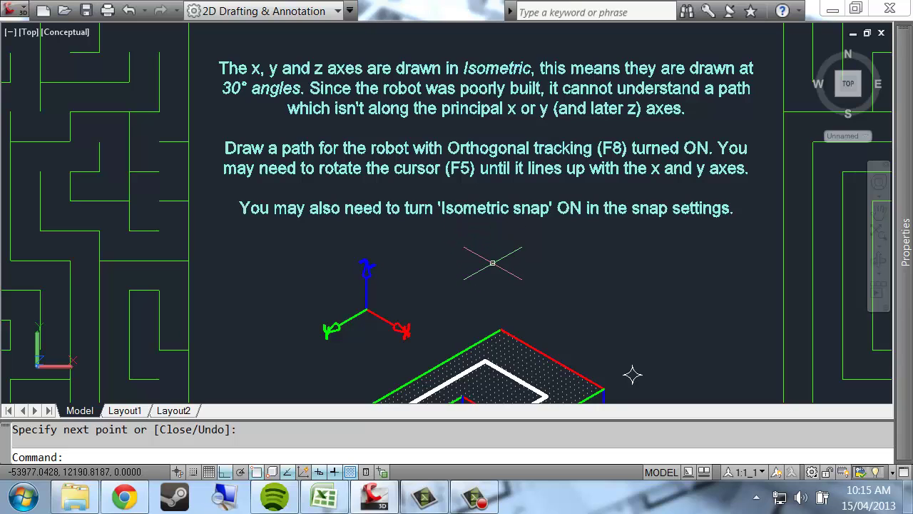
pyautogui.moveTo(494, 273); pyautogui.dragTo(518, 141, button='middle')
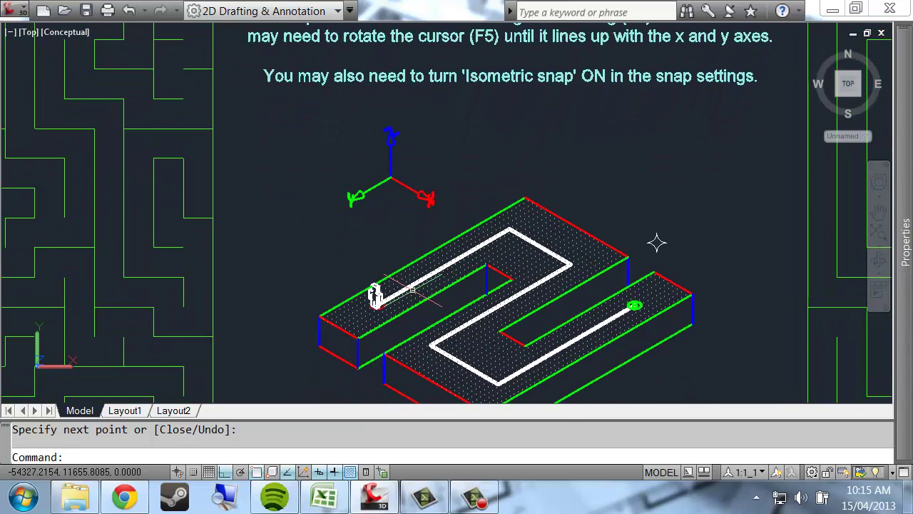
pyautogui.scroll(2, 412, 288)
pyautogui.scroll(-2, 632, 245)
pyautogui.scroll(1, 725, 230)
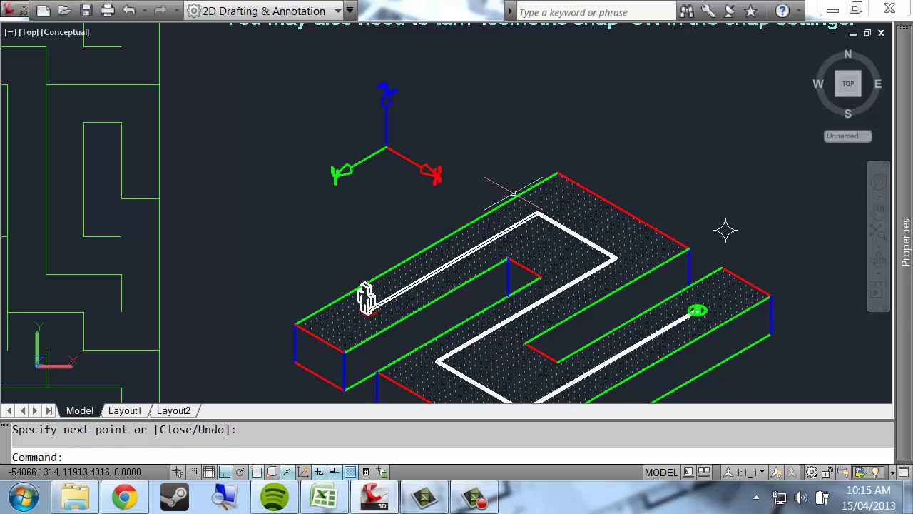
# Draw a separate line from the path's last corner to the centre of circle B in the isometric axes puzzle
pyautogui.press('Return')
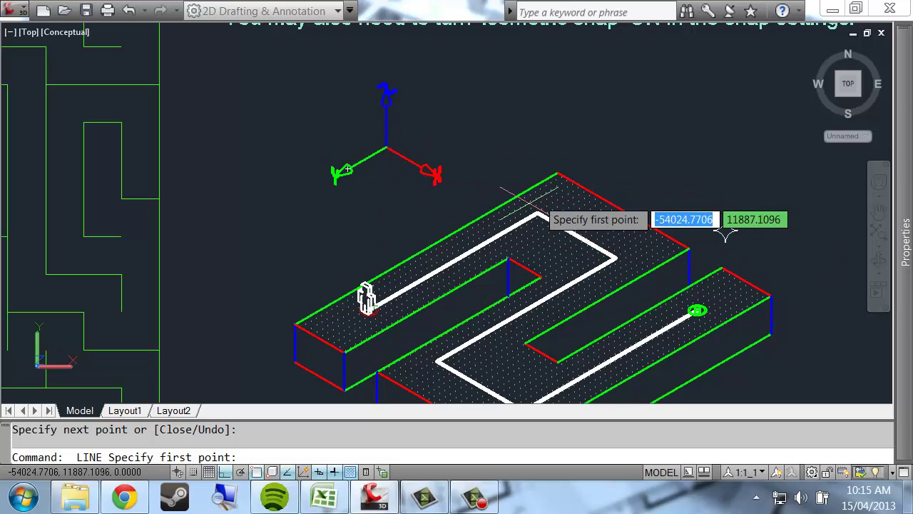
pyautogui.moveTo(441, 331); pyautogui.dragTo(408, 200, button='middle')
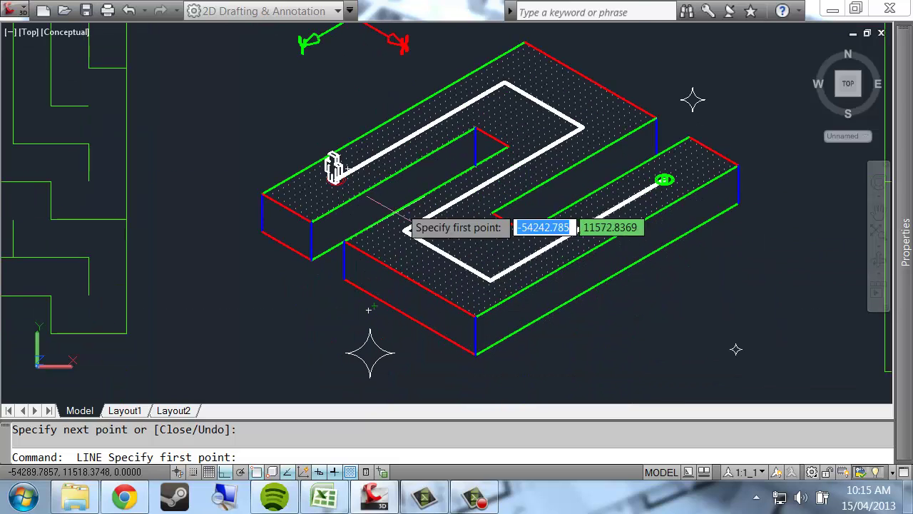
pyautogui.click(492, 279)
pyautogui.scroll(3, 607, 207)
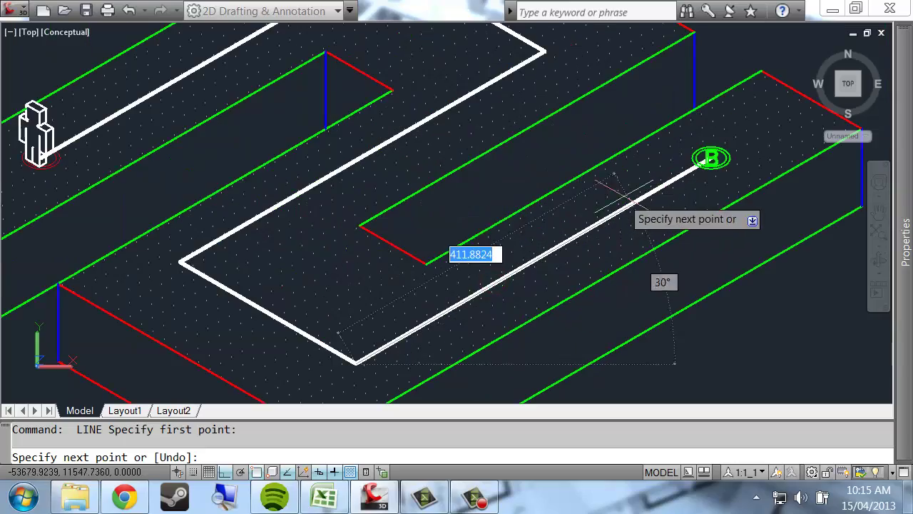
pyautogui.click(710, 158)
pyautogui.press('Return')
pyautogui.scroll(-4, 650, 216)
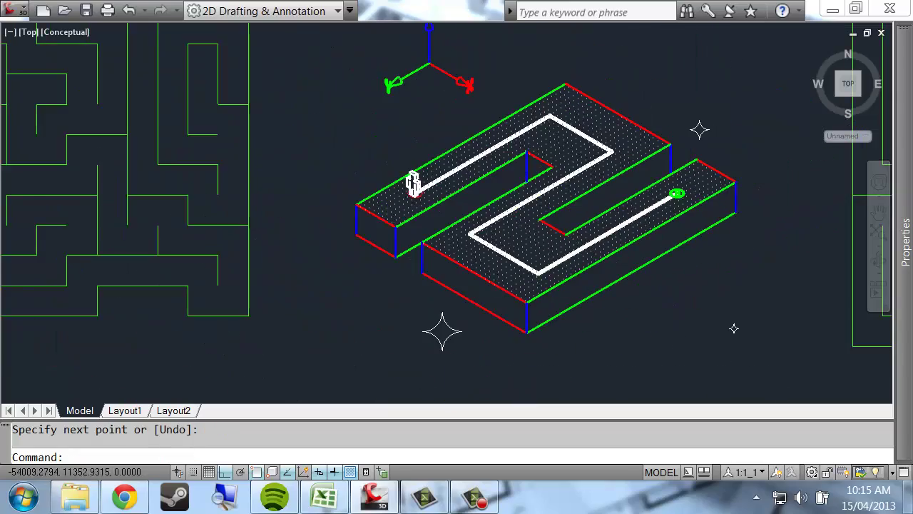
# Start the Gravity puzzle's path at the start circle's centre, following the first corridor to its far end and crossing to the middle corridor
pyautogui.scroll(-2, 650, 215)
pyautogui.moveTo(649, 216); pyautogui.dragTo(59, 233, button='middle')
pyautogui.scroll(4, 470, 208)
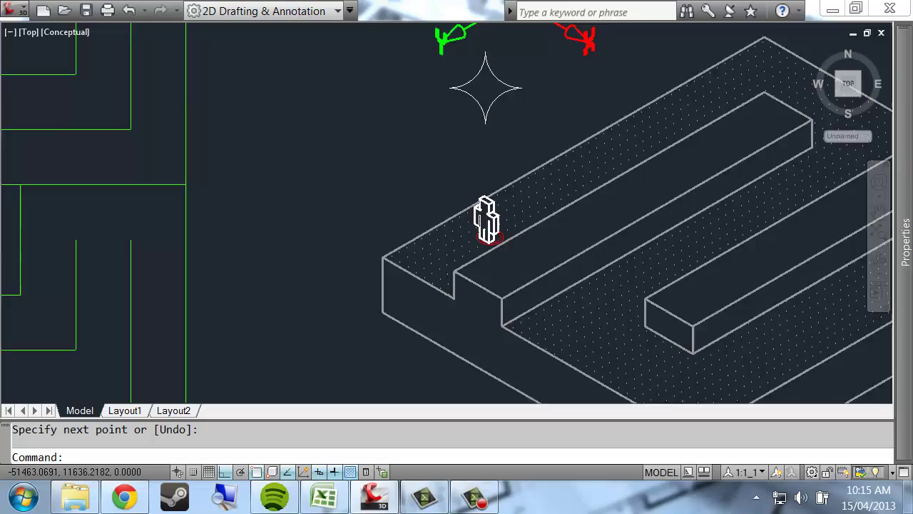
pyautogui.scroll(-5, 487, 221)
pyautogui.scroll(4, 313, 226)
pyautogui.moveTo(817, 144); pyautogui.dragTo(423, 203, button='middle')
pyautogui.moveTo(598, 227); pyautogui.dragTo(522, 229, button='middle')
pyautogui.press('Return')
pyautogui.scroll(5, 547, 229)
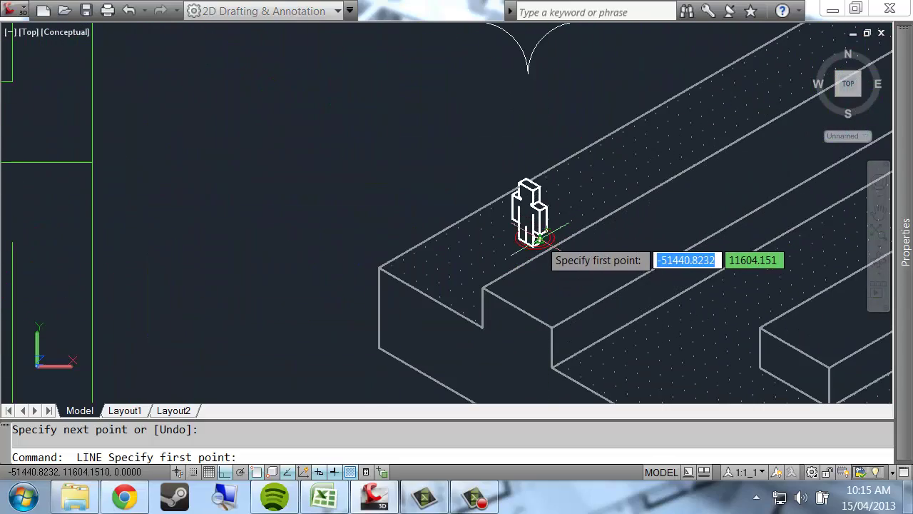
pyautogui.scroll(4, 528, 236)
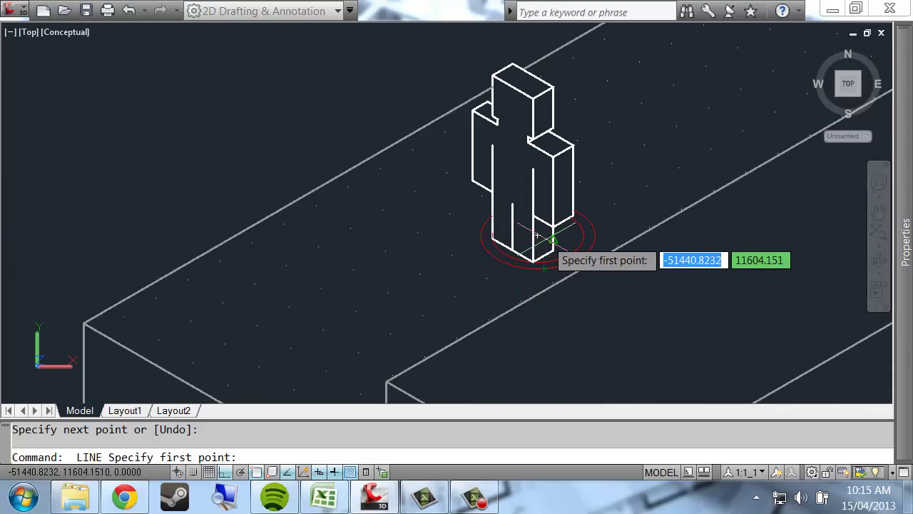
pyautogui.click(546, 238)
pyautogui.scroll(-5, 541, 239)
pyautogui.moveTo(772, 92); pyautogui.dragTo(393, 236, button='middle')
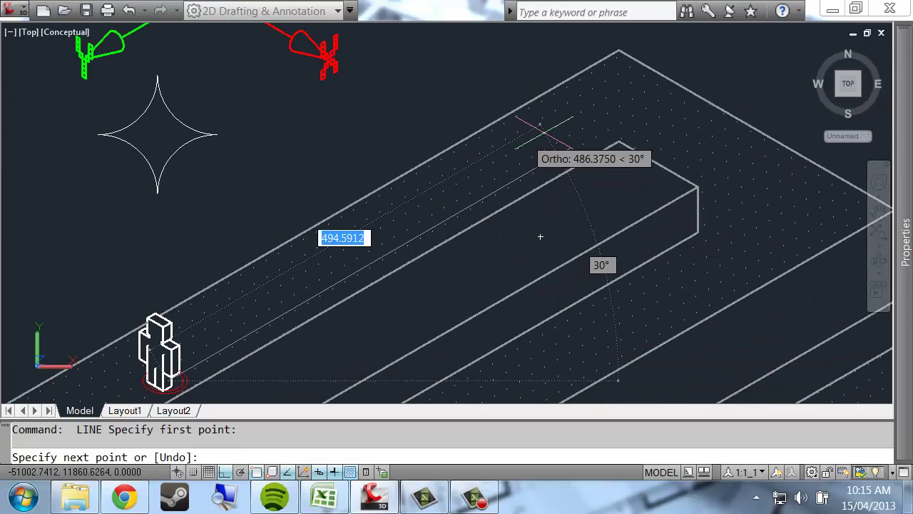
pyautogui.click(605, 108)
pyautogui.click(783, 220)
# Continue the Gravity path back along the middle corridor, around the near end of the second wall and up to circle B, and end the line
pyautogui.moveTo(560, 388); pyautogui.dragTo(530, 172, button='middle')
pyautogui.scroll(-2, 529, 171)
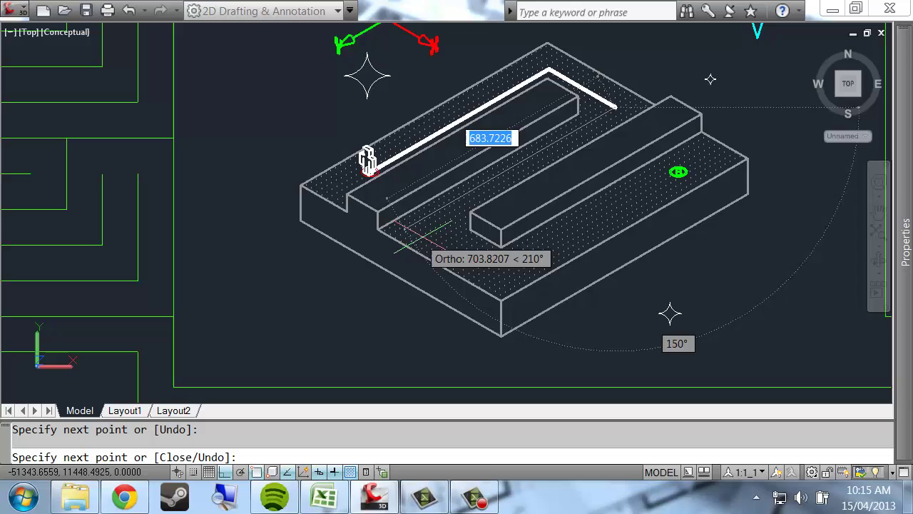
pyautogui.click(422, 236)
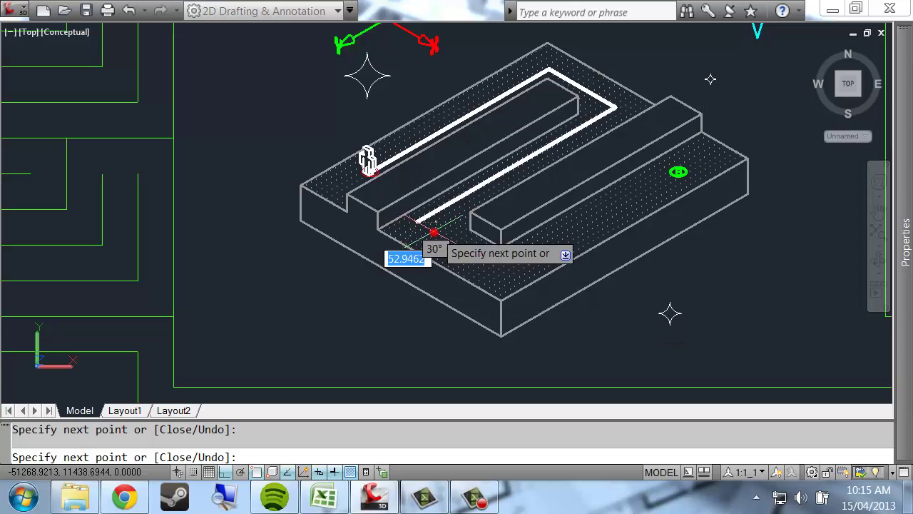
pyautogui.click(677, 173)
pyautogui.press('Return')
# Look over the remaining puzzles beyond Gravity, including the large isometric maze and the Inclines puzzle
pyautogui.scroll(-2, 675, 182)
pyautogui.moveTo(675, 187); pyautogui.dragTo(365, 257, button='middle')
pyautogui.scroll(-1, 365, 257)
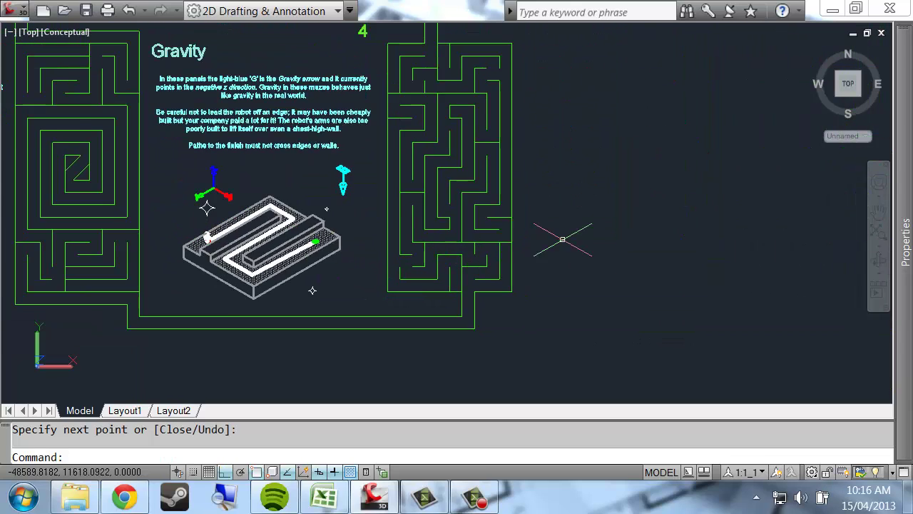
pyautogui.scroll(-3, 563, 236)
pyautogui.moveTo(807, 219)
pyautogui.mouseDown(button='middle')
pyautogui.moveTo(650, 218)
pyautogui.moveTo(292, 243)
pyautogui.mouseUp(button='middle')
pyautogui.moveTo(719, 243); pyautogui.dragTo(361, 241, button='middle')
pyautogui.scroll(3, 561, 241)
pyautogui.moveTo(702, 185); pyautogui.dragTo(306, 200, button='middle')
pyautogui.scroll(-2, 601, 188)
pyautogui.scroll(-1, 667, 203)
pyautogui.moveTo(666, 203); pyautogui.dragTo(142, 203, button='middle')
pyautogui.moveTo(403, 205); pyautogui.dragTo(253, 210, button='middle')
pyautogui.moveTo(812, 159); pyautogui.dragTo(715, 146, button='middle')
pyautogui.scroll(1, 716, 146)
pyautogui.scroll(1, 715, 102)
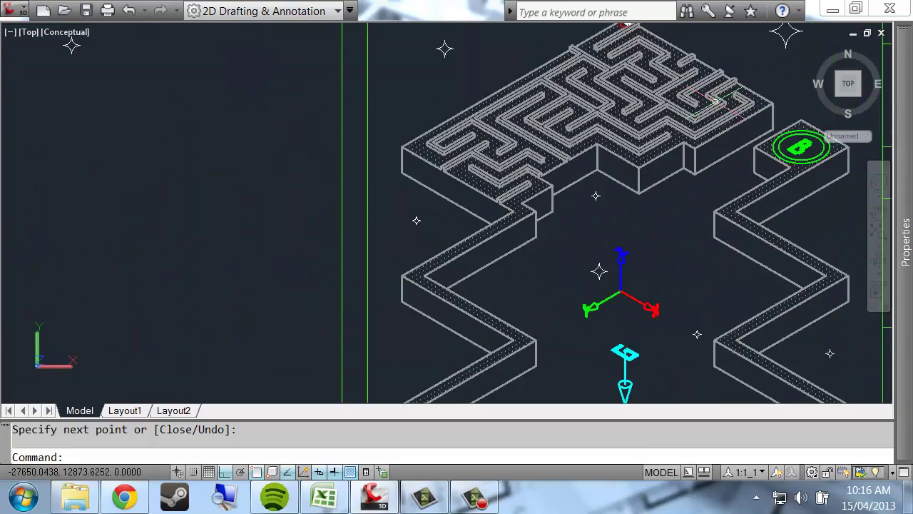
pyautogui.moveTo(672, 72); pyautogui.dragTo(620, 189, button='middle')
pyautogui.scroll(1, 617, 188)
pyautogui.scroll(-3, 672, 202)
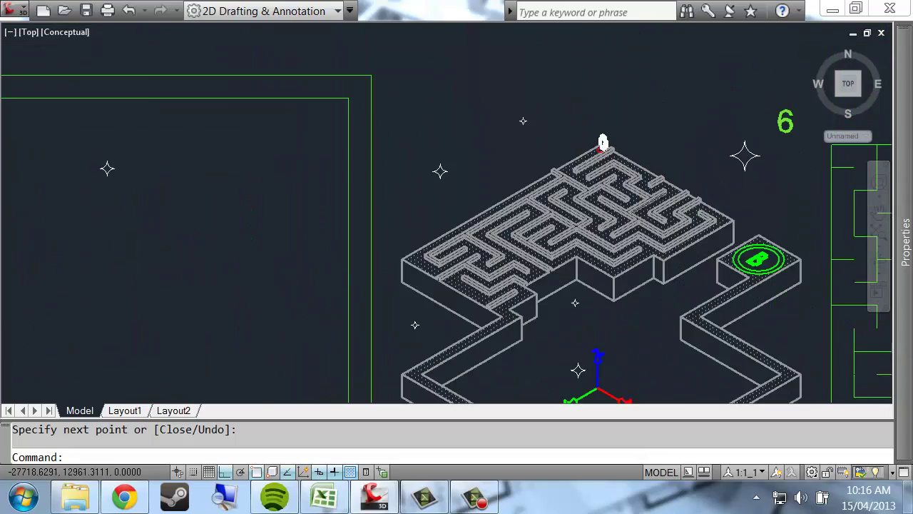
pyautogui.moveTo(741, 350); pyautogui.dragTo(343, 25, button='middle')
pyautogui.moveTo(570, 348); pyautogui.dragTo(441, 52, button='middle')
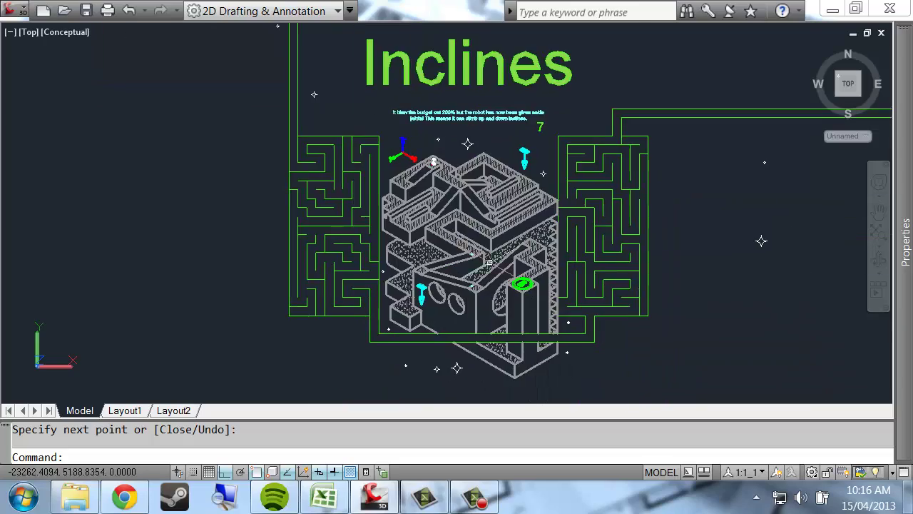
pyautogui.scroll(2, 476, 251)
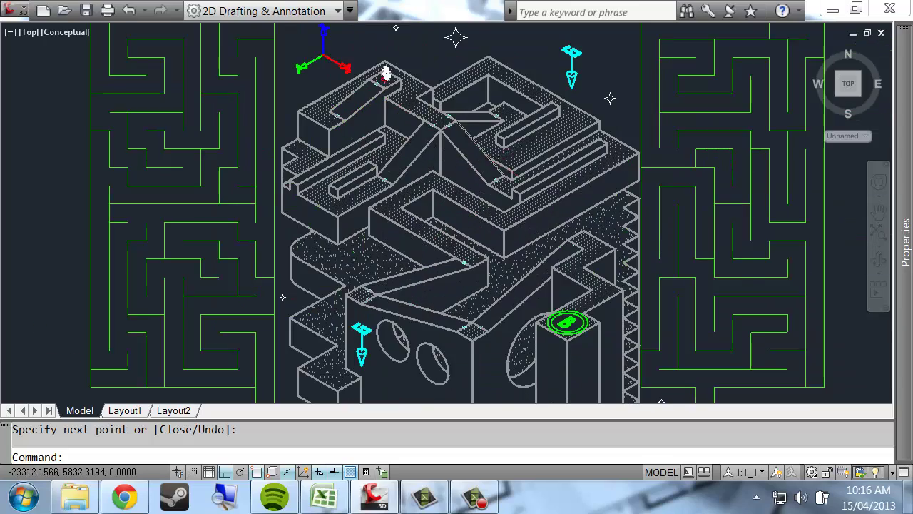
# Look over the puzzles that follow Inclines, ending with a close look at puzzle 9, Gravity, and its tilted gravity arrow
pyautogui.scroll(-2, 588, 171)
pyautogui.scroll(1, 707, 171)
pyautogui.moveTo(708, 172); pyautogui.dragTo(220, 222, button='middle')
pyautogui.moveTo(595, 262); pyautogui.dragTo(371, 169, button='middle')
pyautogui.moveTo(695, 222); pyautogui.dragTo(237, 191, button='middle')
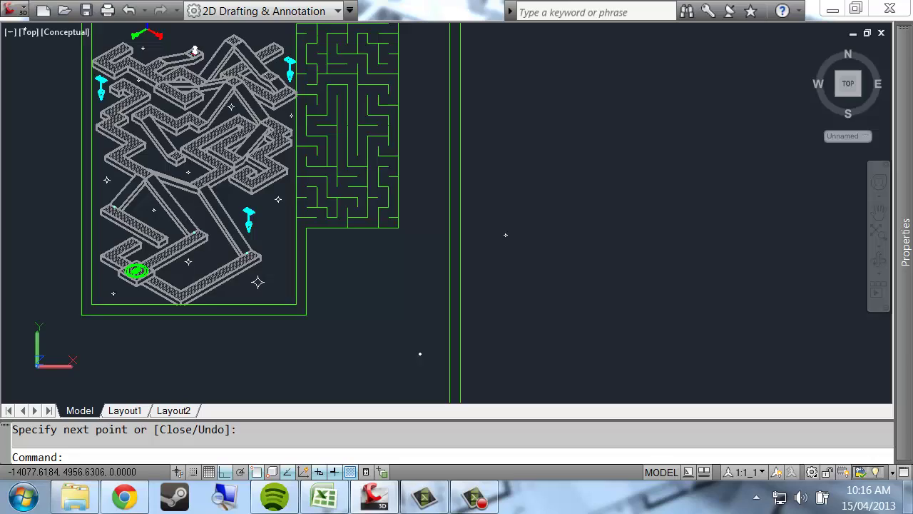
pyautogui.scroll(-2, 447, 214)
pyautogui.moveTo(610, 295); pyautogui.dragTo(430, 107, button='middle')
pyautogui.scroll(-2, 520, 198)
pyautogui.moveTo(525, 304); pyautogui.dragTo(526, 219, button='middle')
pyautogui.scroll(3, 423, 272)
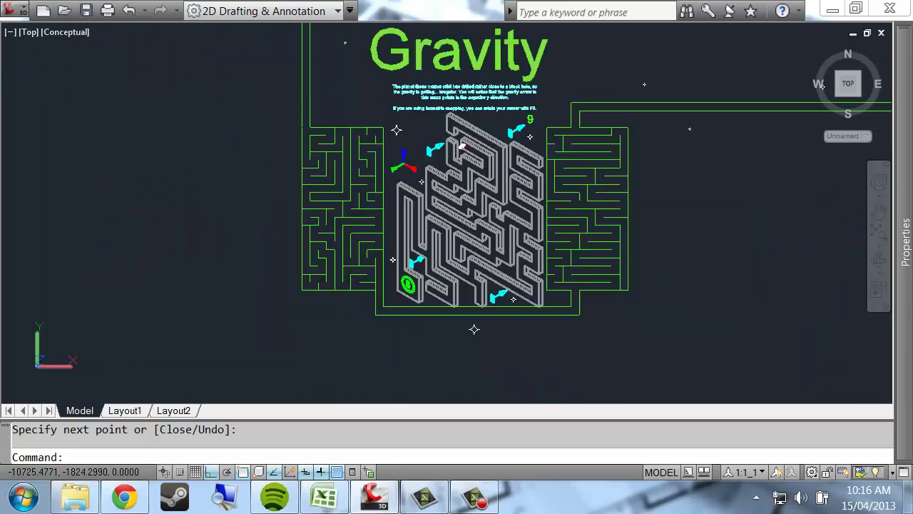
pyautogui.scroll(3, 421, 247)
pyautogui.moveTo(526, 159); pyautogui.dragTo(485, 198, button='middle')
pyautogui.scroll(-2, 479, 104)
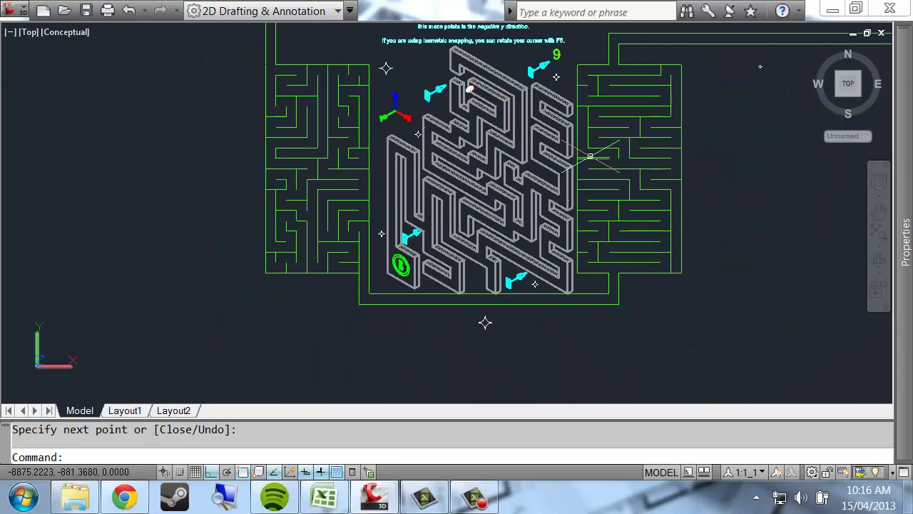
pyautogui.scroll(6, 531, 96)
pyautogui.scroll(-4, 464, 93)
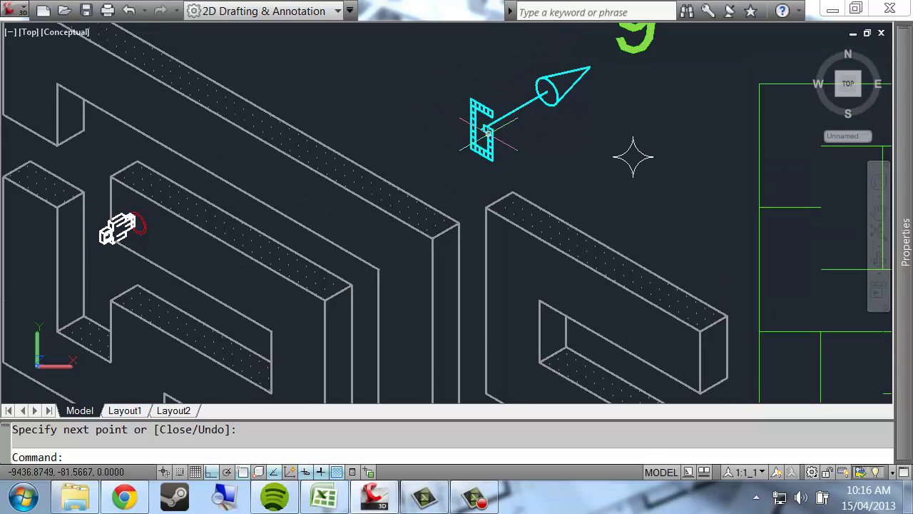
# Look back along the chain of puzzles from puzzle 9 past Inclines to the "MAZE - The basics" row
pyautogui.scroll(-4, 546, 143)
pyautogui.moveTo(587, 174); pyautogui.dragTo(414, 218, button='middle')
pyautogui.scroll(-2, 395, 222)
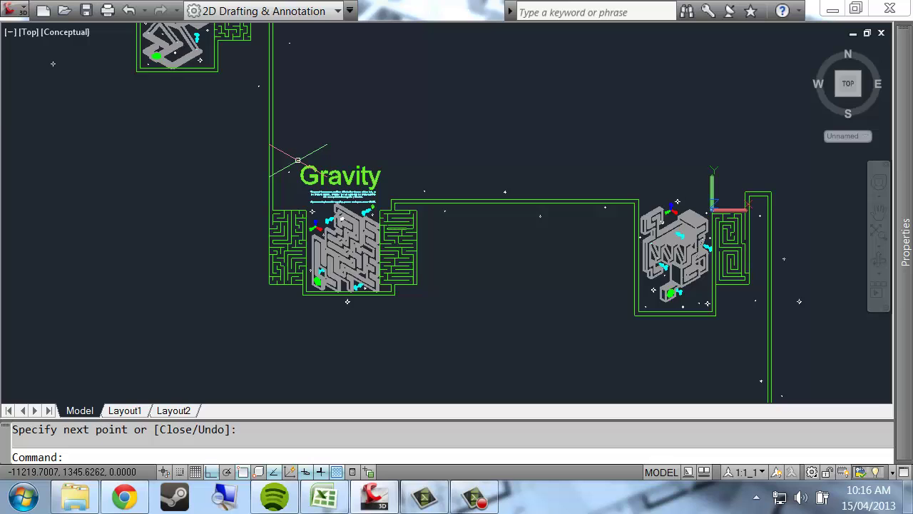
pyautogui.moveTo(111, 103); pyautogui.dragTo(334, 185, button='middle')
pyautogui.moveTo(104, 132); pyautogui.dragTo(322, 229, button='middle')
pyautogui.moveTo(171, 175); pyautogui.dragTo(471, 281, button='middle')
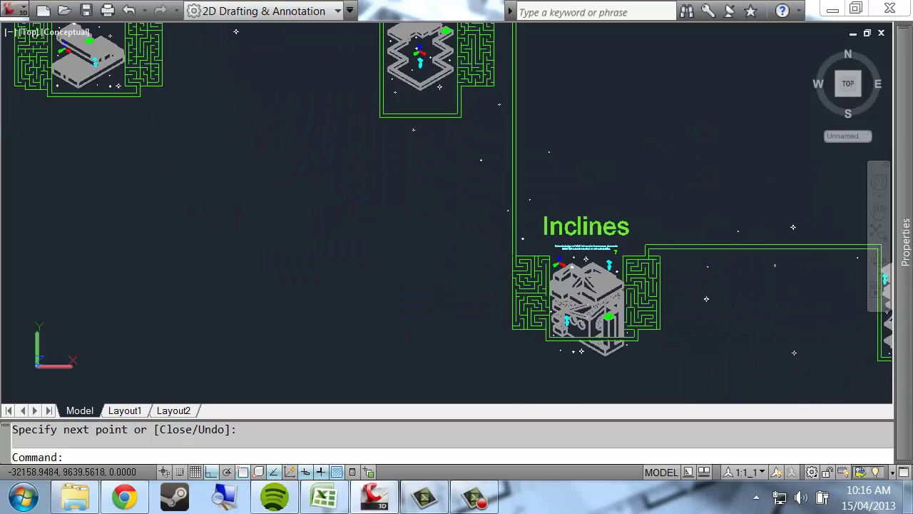
pyautogui.moveTo(171, 93); pyautogui.dragTo(381, 195, button='middle')
pyautogui.moveTo(136, 101); pyautogui.dragTo(391, 148, button='middle')
pyautogui.moveTo(68, 203); pyautogui.dragTo(473, 214, button='middle')
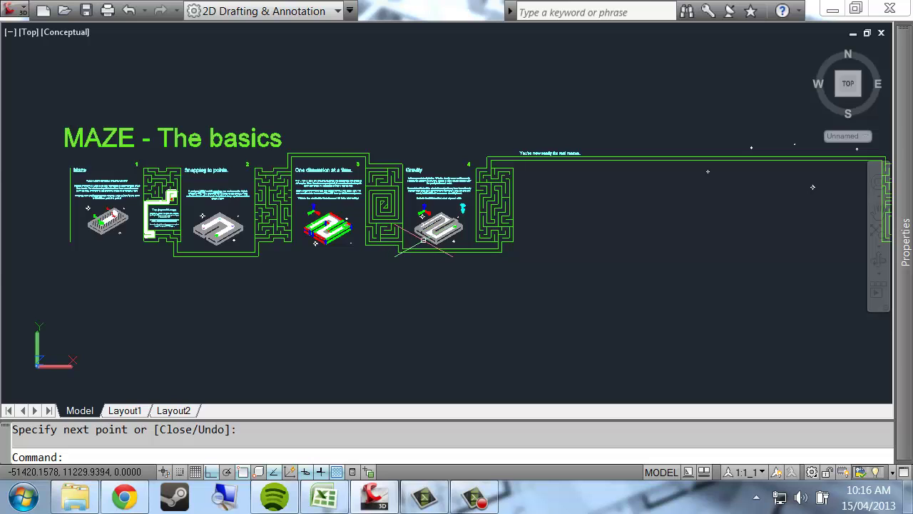
# Review the drawn robot paths and instructions in the basics puzzles Gravity, One dimension at a time and Snapping to points
pyautogui.scroll(6, 423, 240)
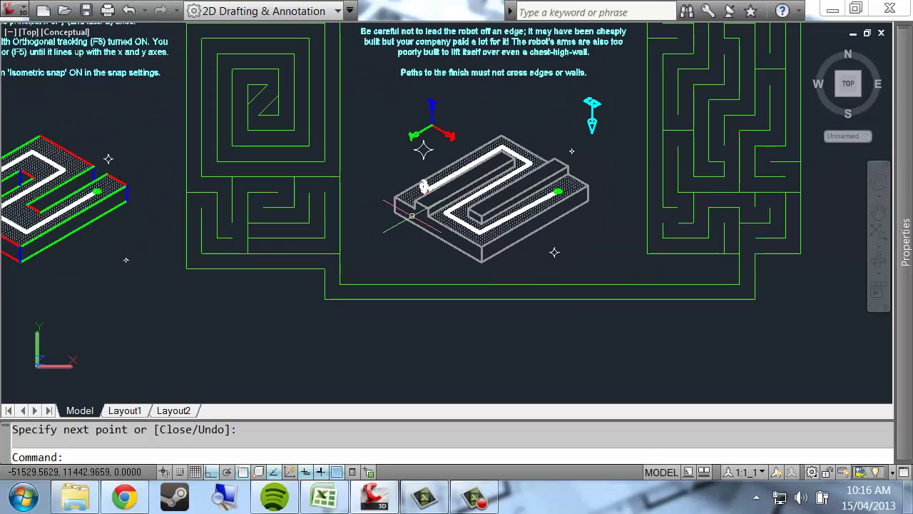
pyautogui.scroll(1, 391, 199)
pyautogui.moveTo(393, 166); pyautogui.dragTo(424, 206, button='middle')
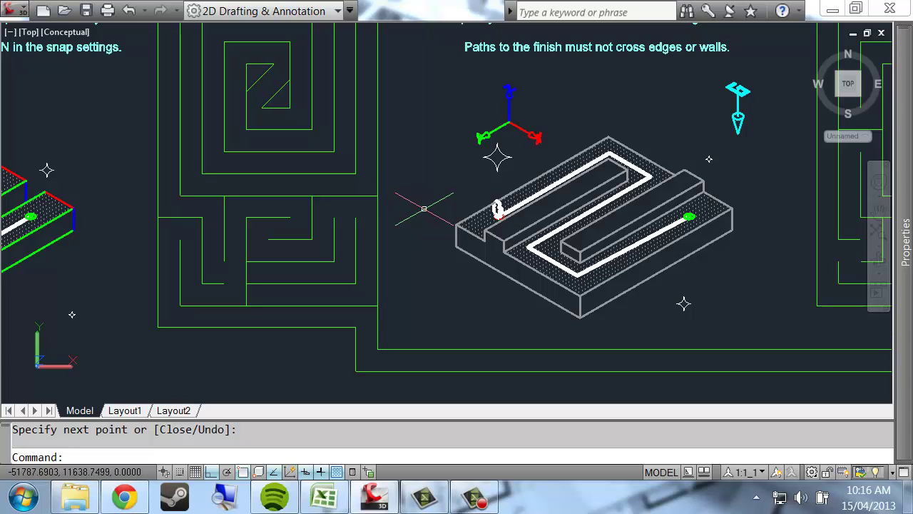
pyautogui.scroll(-3, 430, 213)
pyautogui.scroll(1, 528, 230)
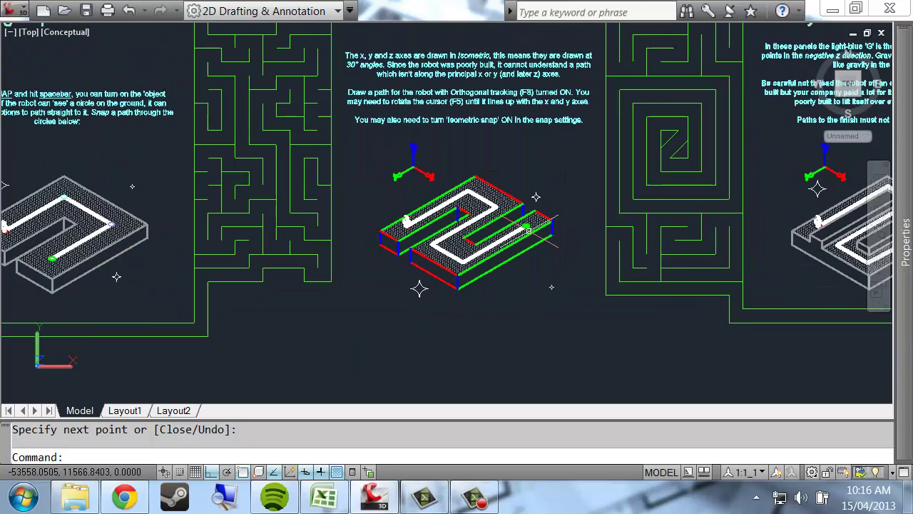
pyautogui.moveTo(563, 149); pyautogui.dragTo(532, 220, button='middle')
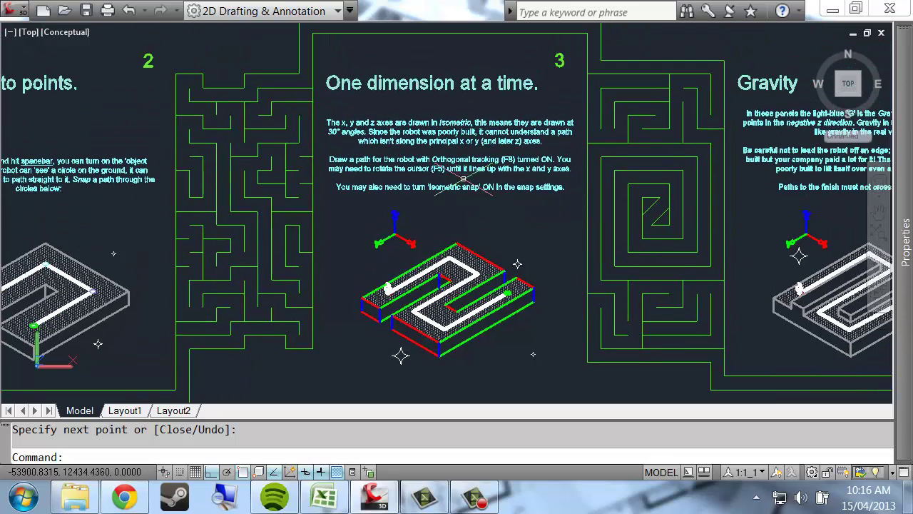
pyautogui.moveTo(347, 260); pyautogui.dragTo(483, 248, button='middle')
pyautogui.click(475, 497)
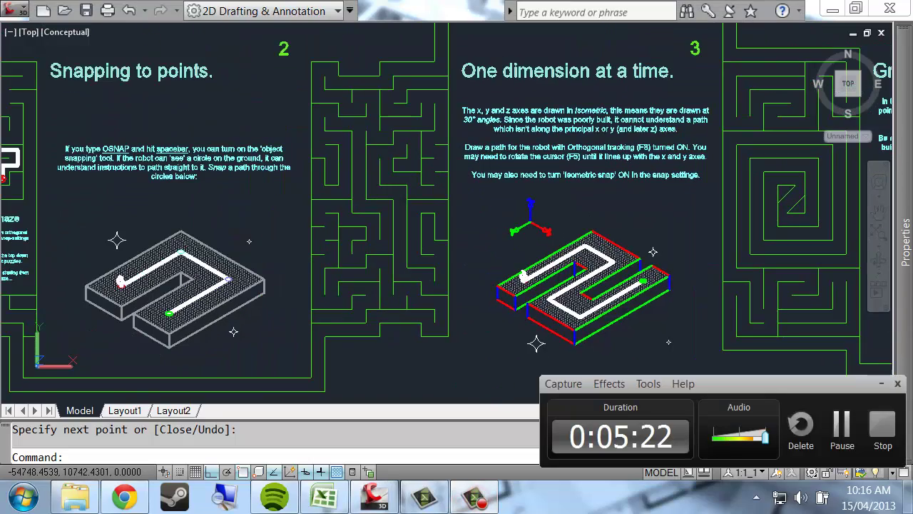